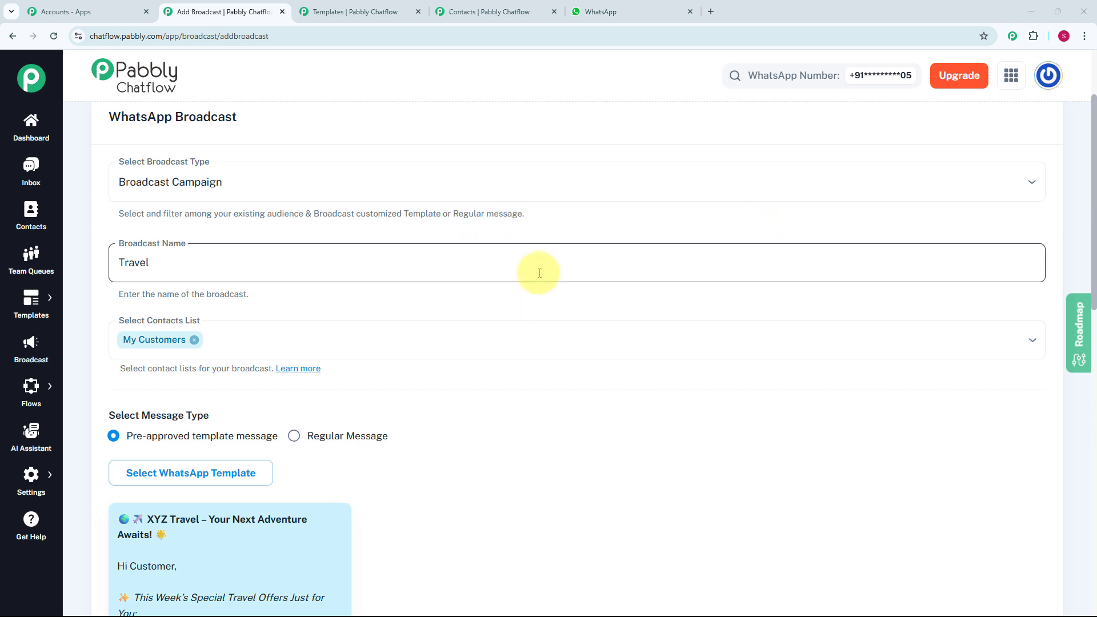
Scroll through the broadcast form's test section, then check WhatsApp Web for the received test message
scroll(539, 273, "down", 5)
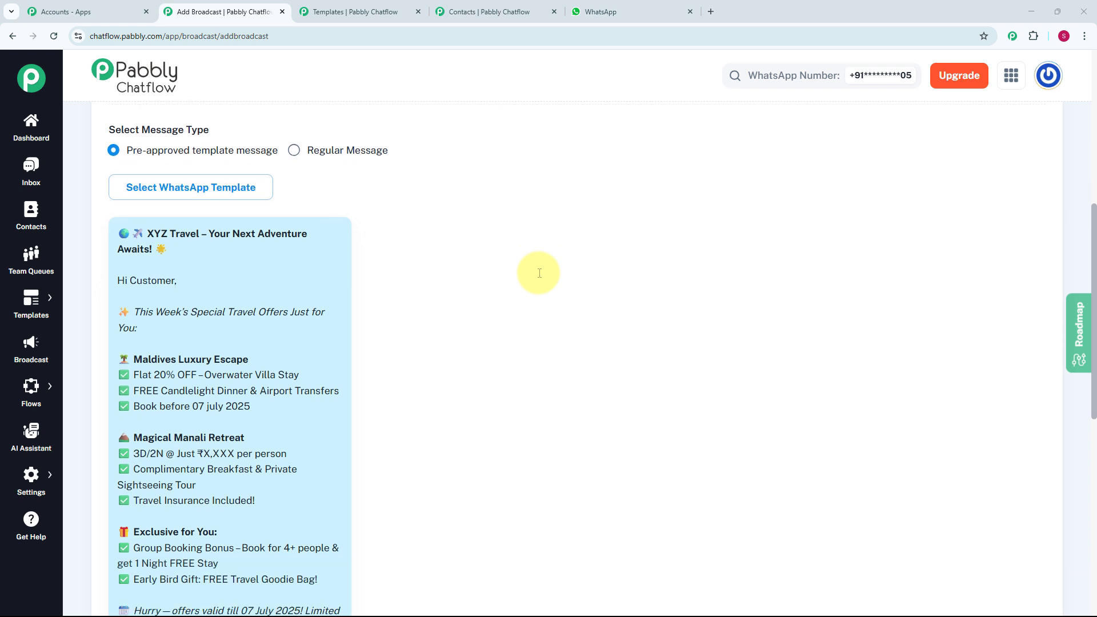
scroll(538, 273, "down", 2)
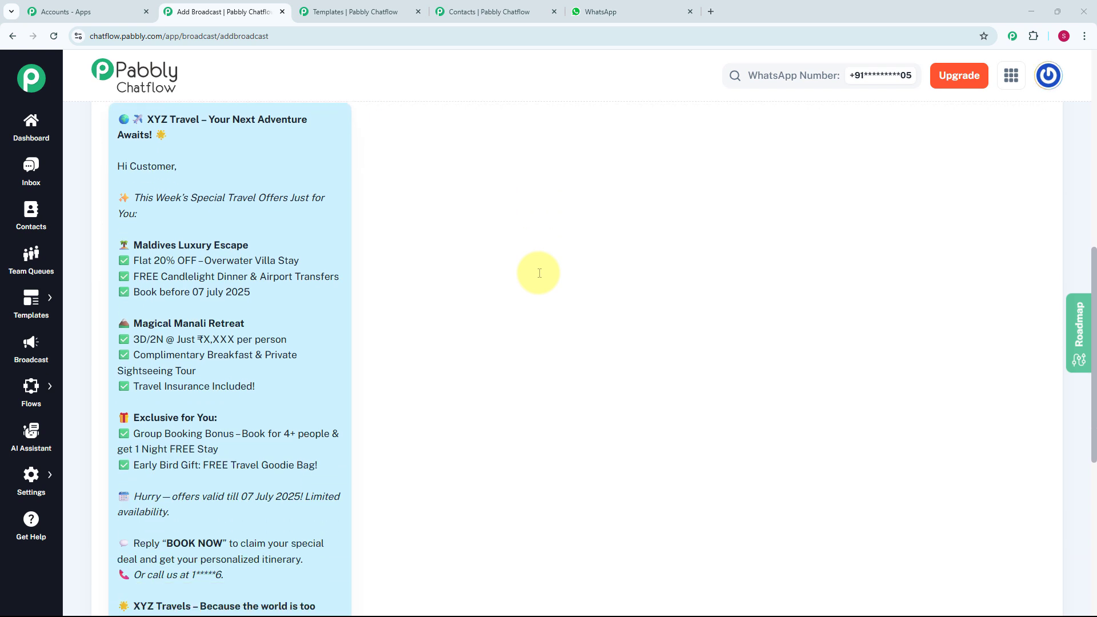
scroll(538, 273, "down", 5)
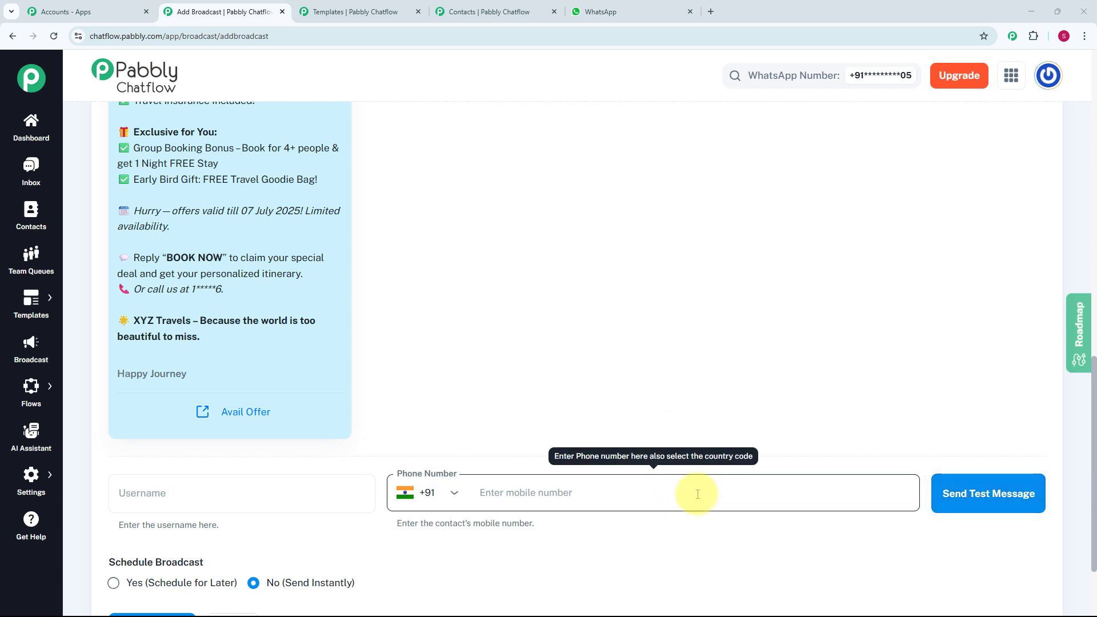
scroll(695, 496, "up", 3)
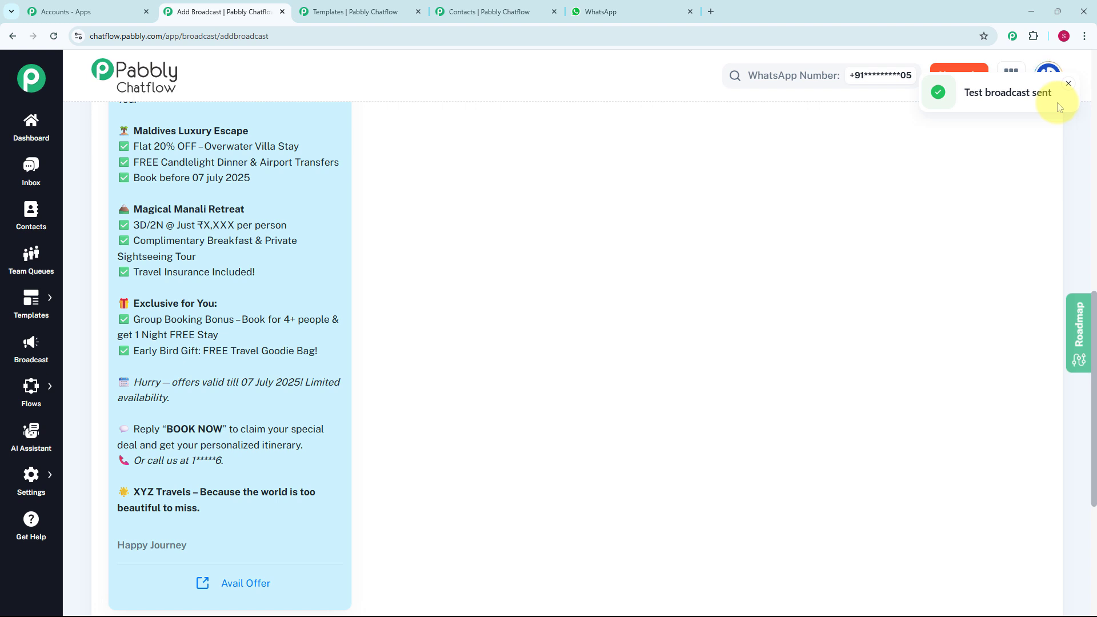
key("ctrl+5")
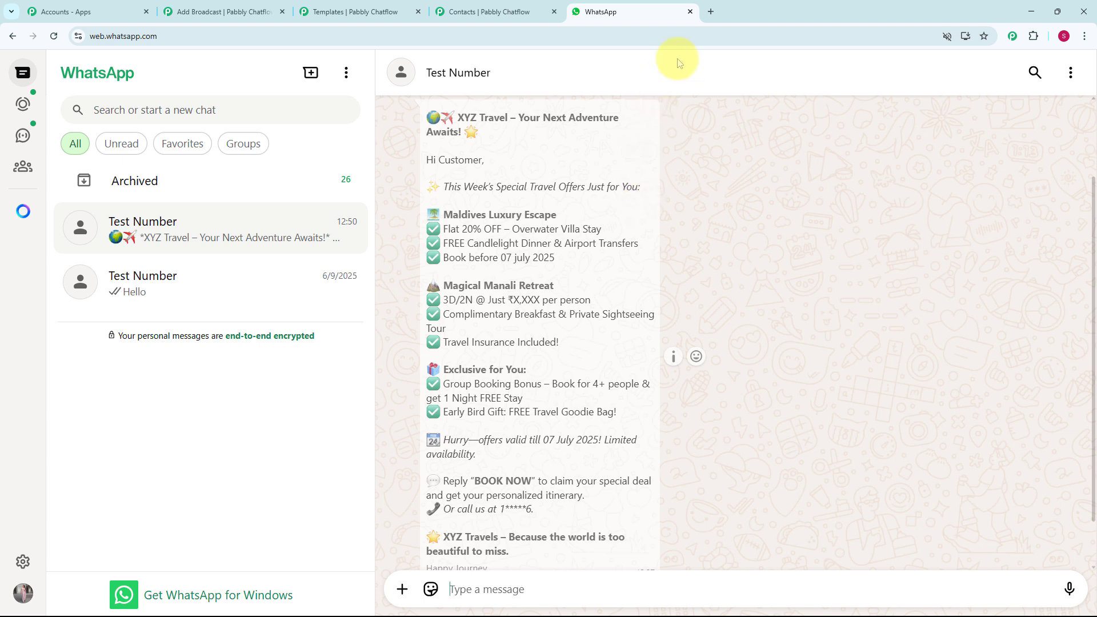
left_click(711, 12)
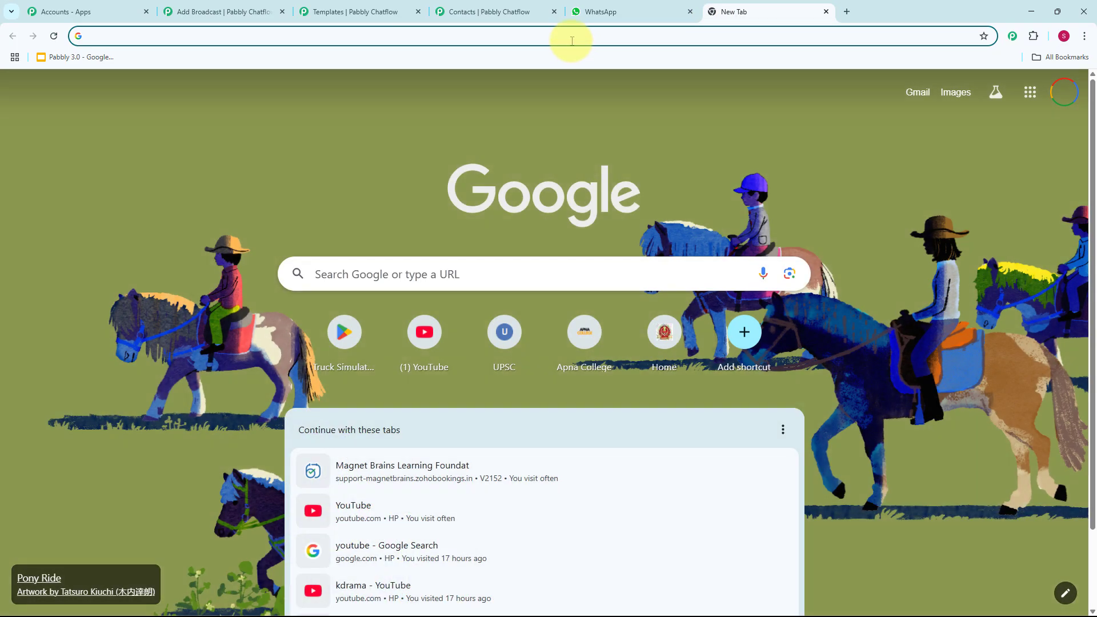
left_click(569, 36)
type("ww")
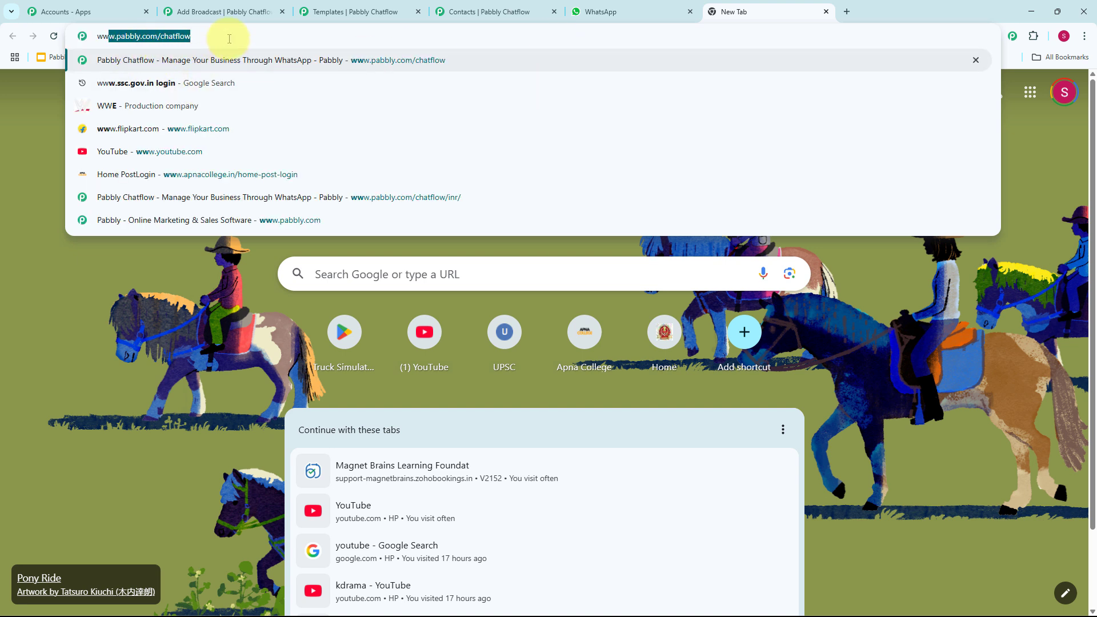
key("Return")
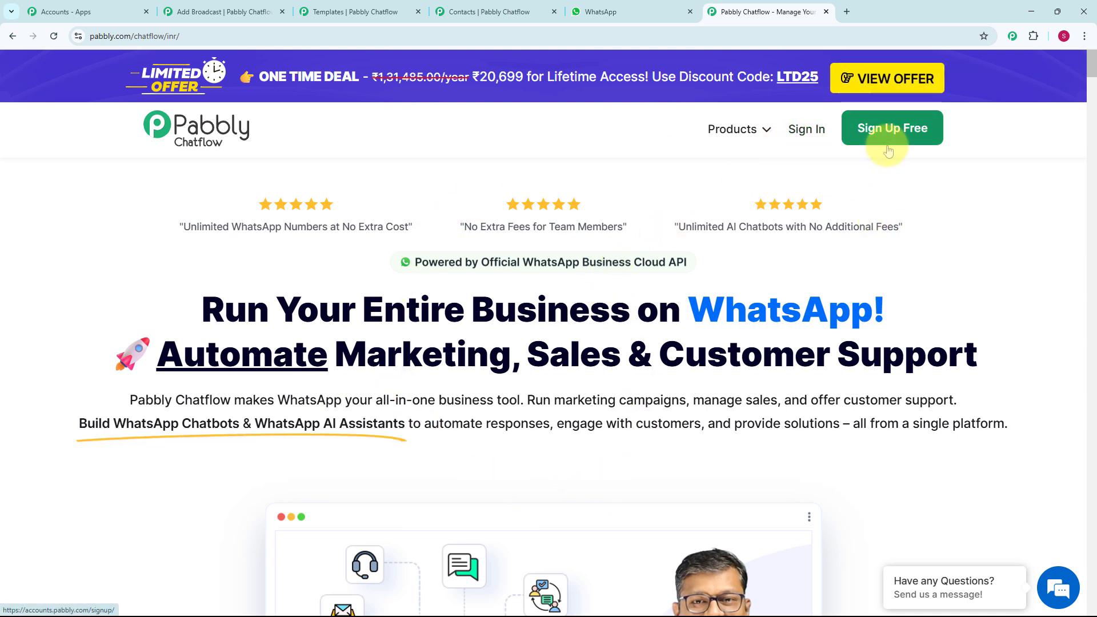
left_click(803, 131)
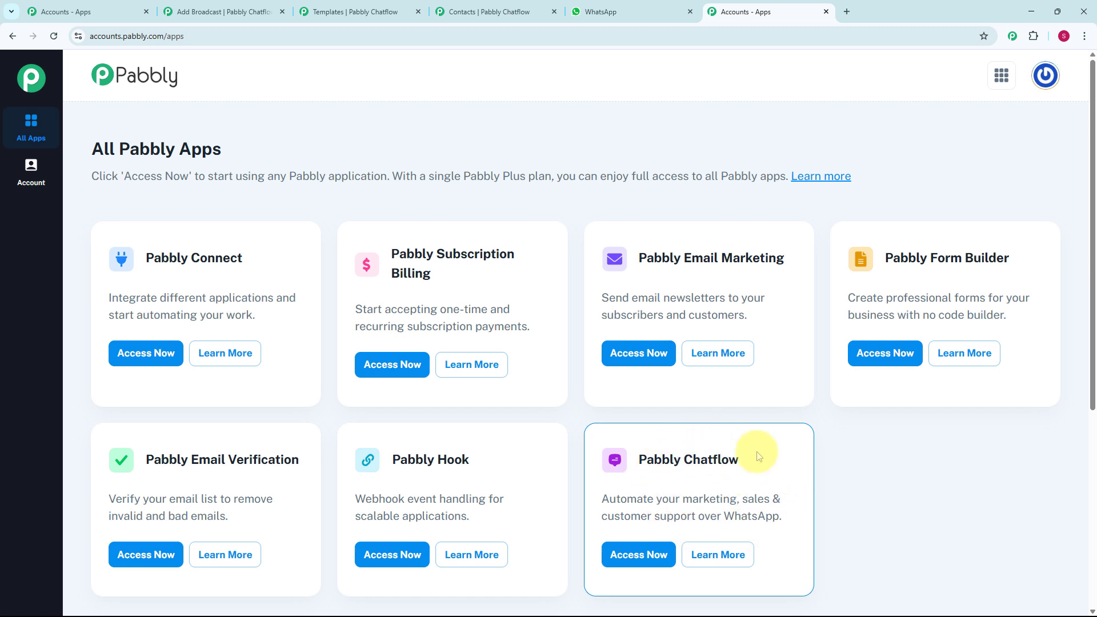
scroll(741, 460, "down", 1)
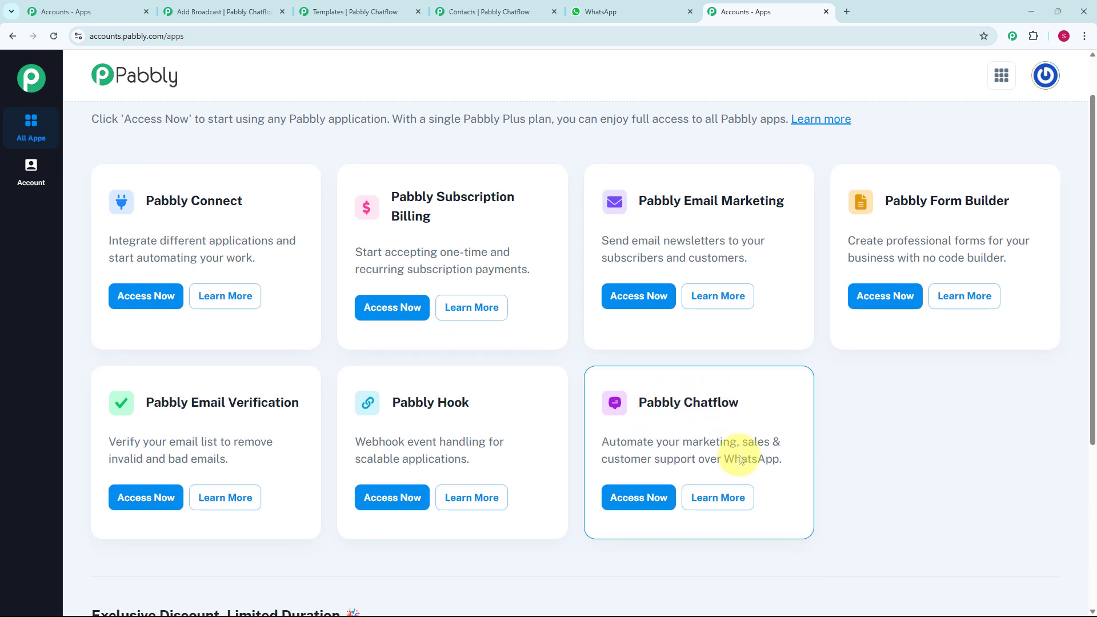
Launch Pabbly Chatflow and review the dashboard credits and the Add WhatsApp Number options
left_click(647, 506)
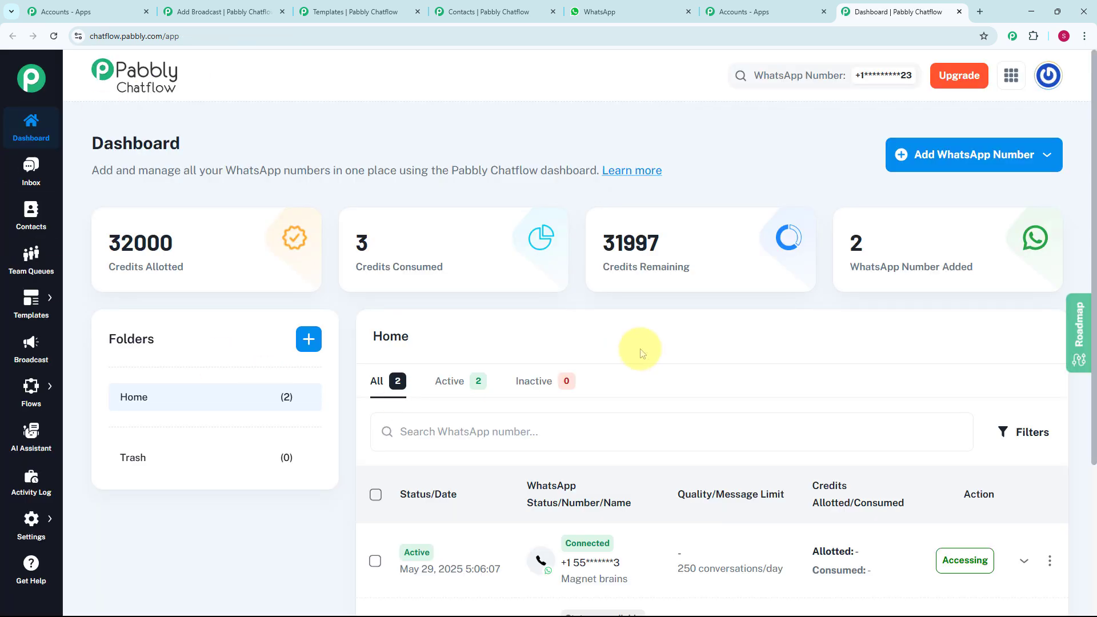
scroll(566, 417, "down", 3)
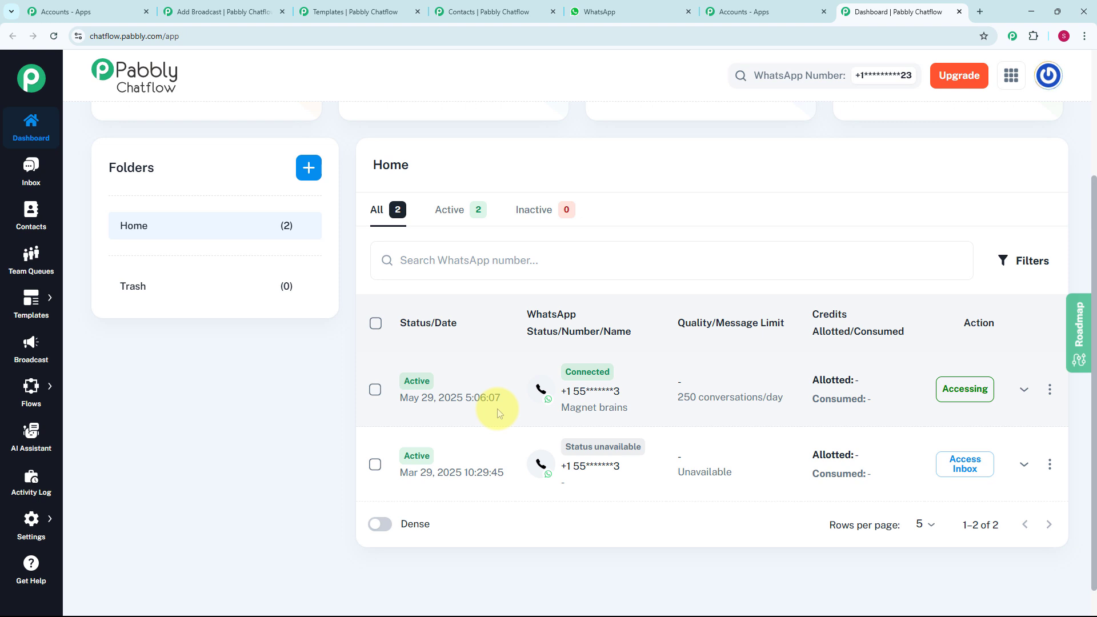
scroll(497, 410, "up", 3)
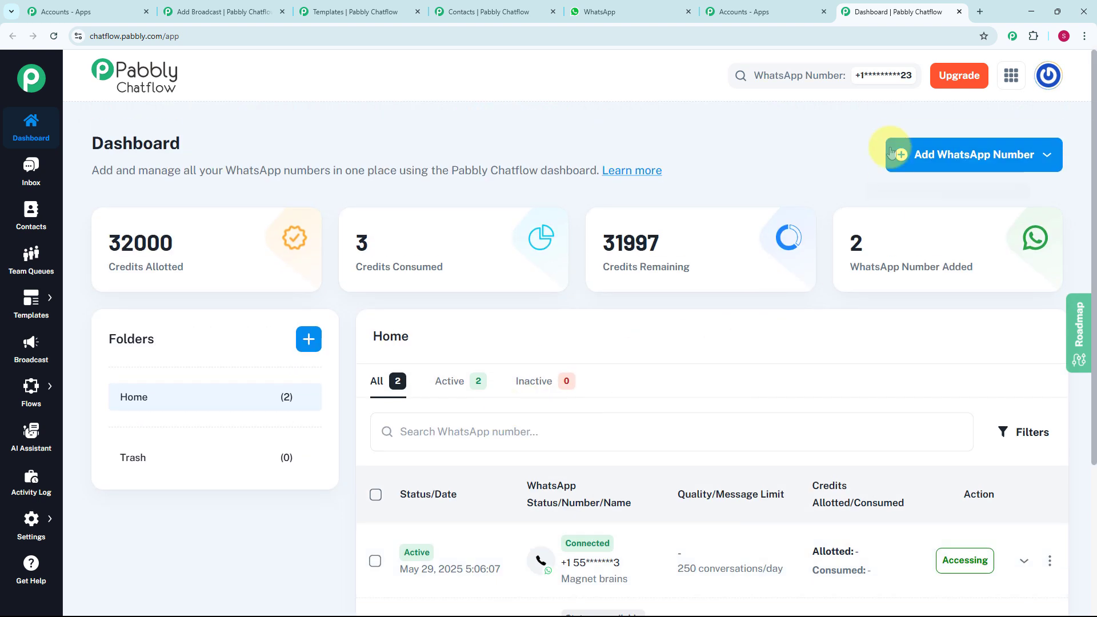
left_click(1038, 164)
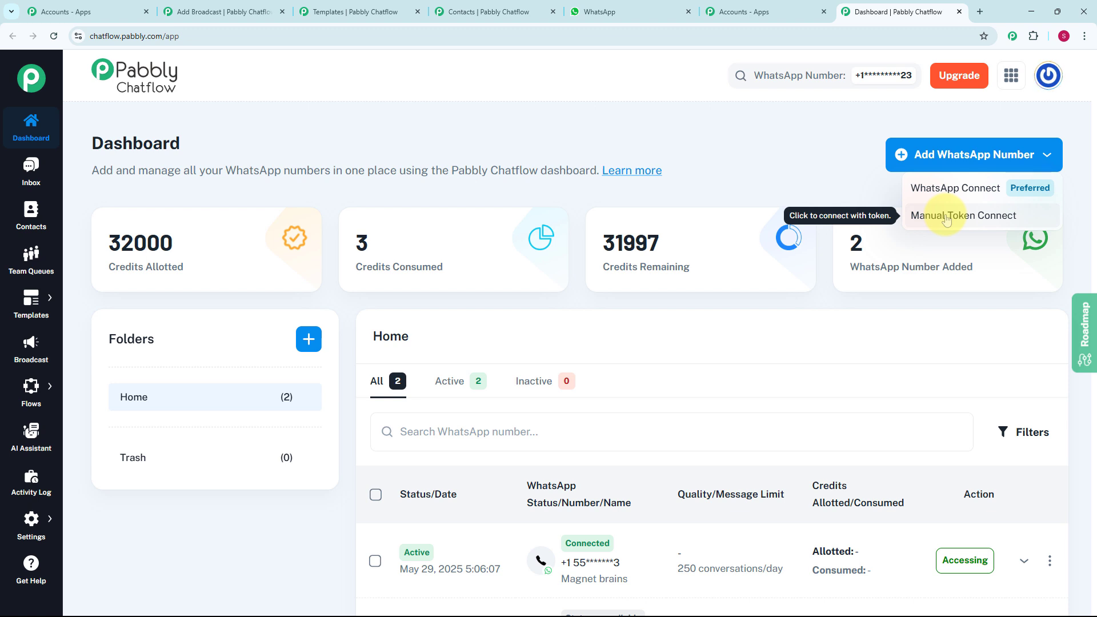
left_click(859, 199)
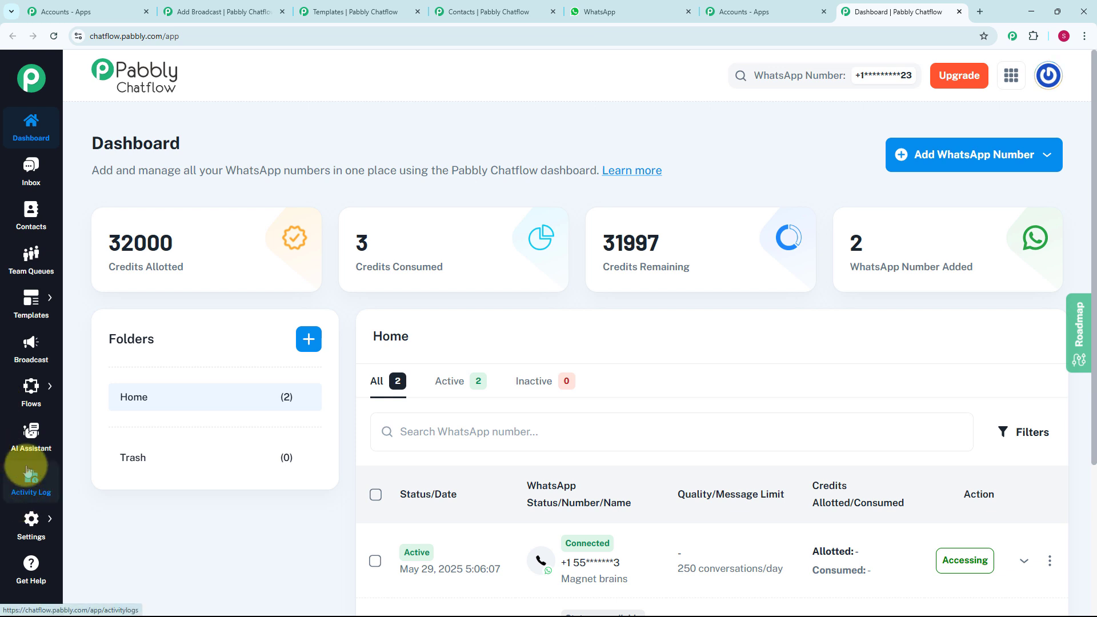
mouse_move(36, 393)
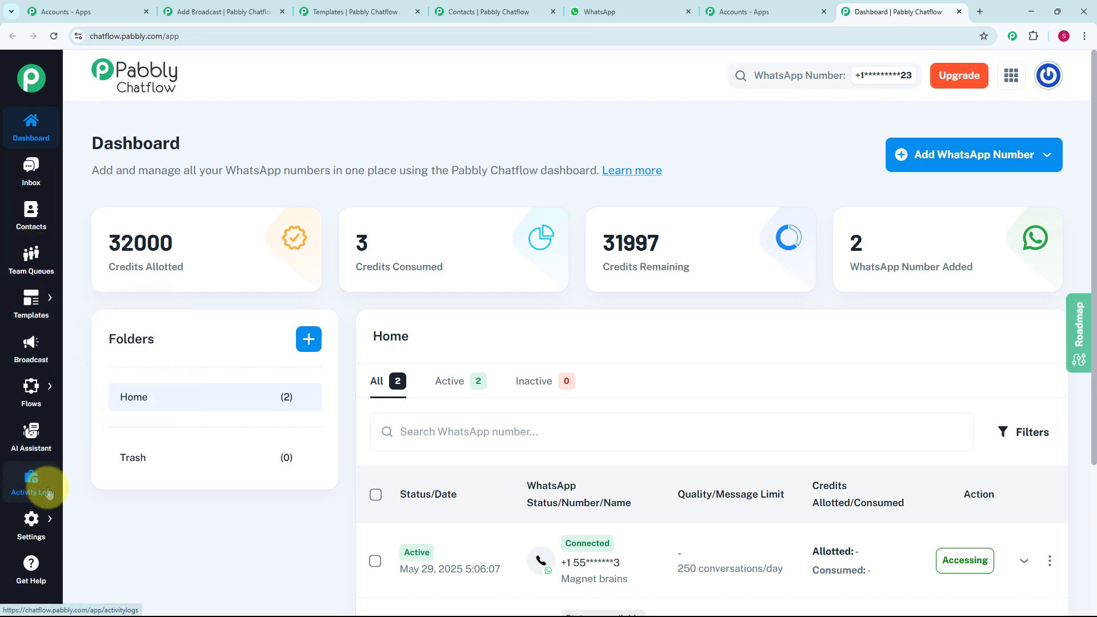
mouse_move(36, 527)
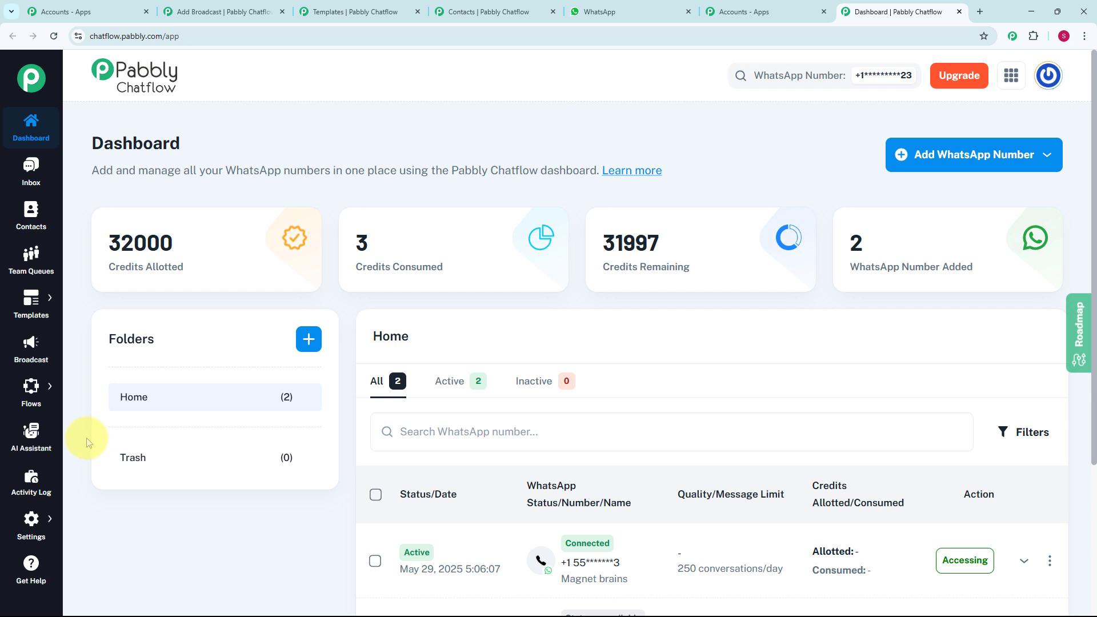
Review the Broadcast list of 5 campaigns and begin adding a new broadcast
left_click(34, 358)
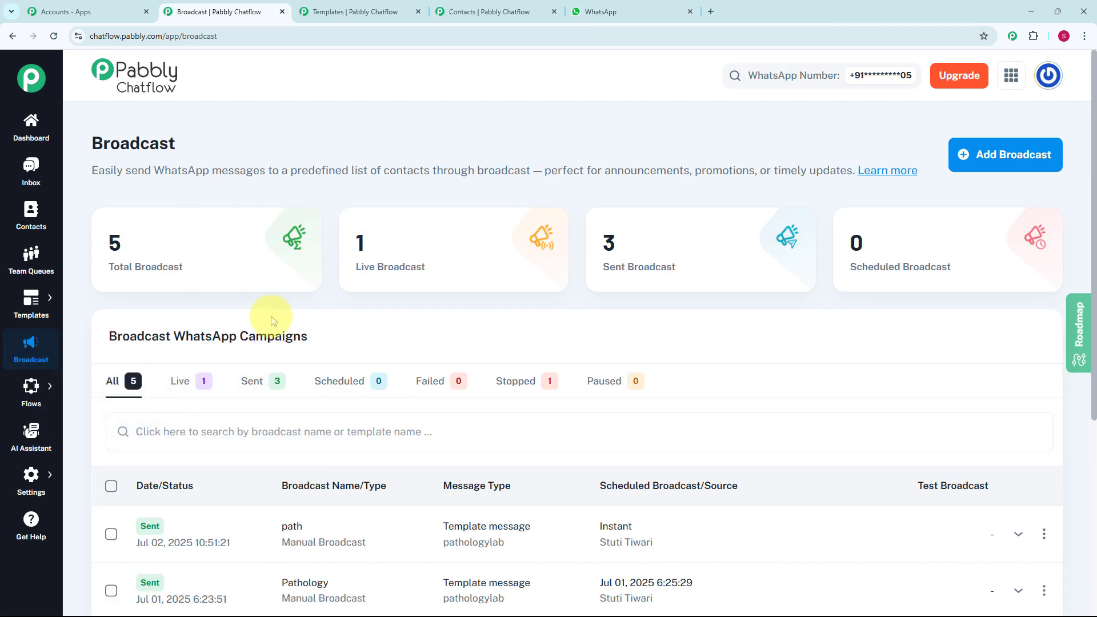
scroll(359, 310, "down", 4)
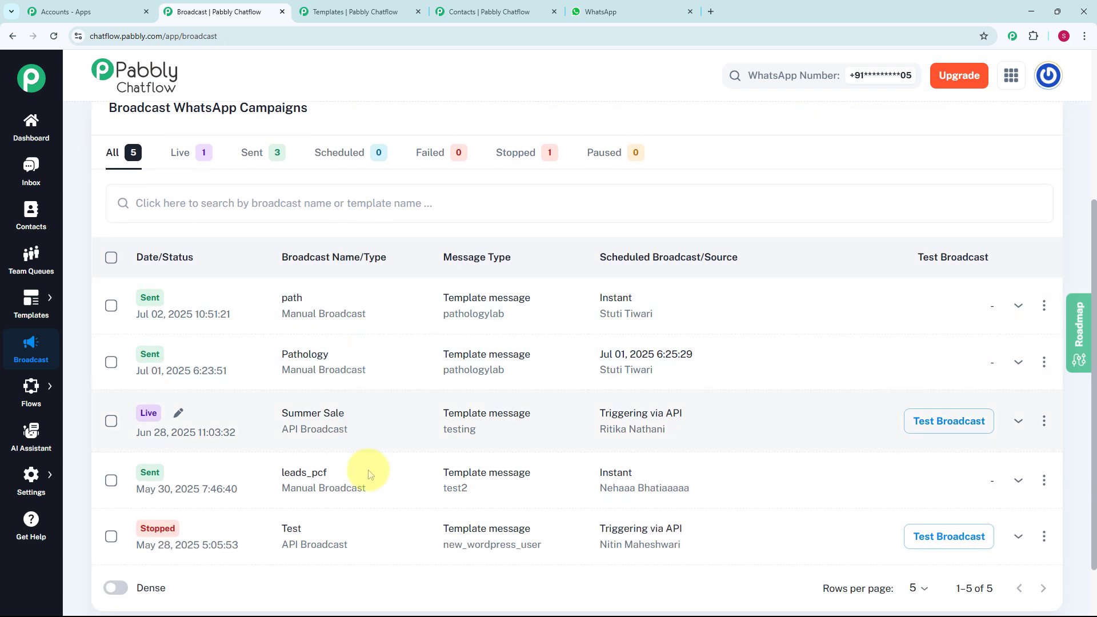
scroll(403, 364, "up", 4)
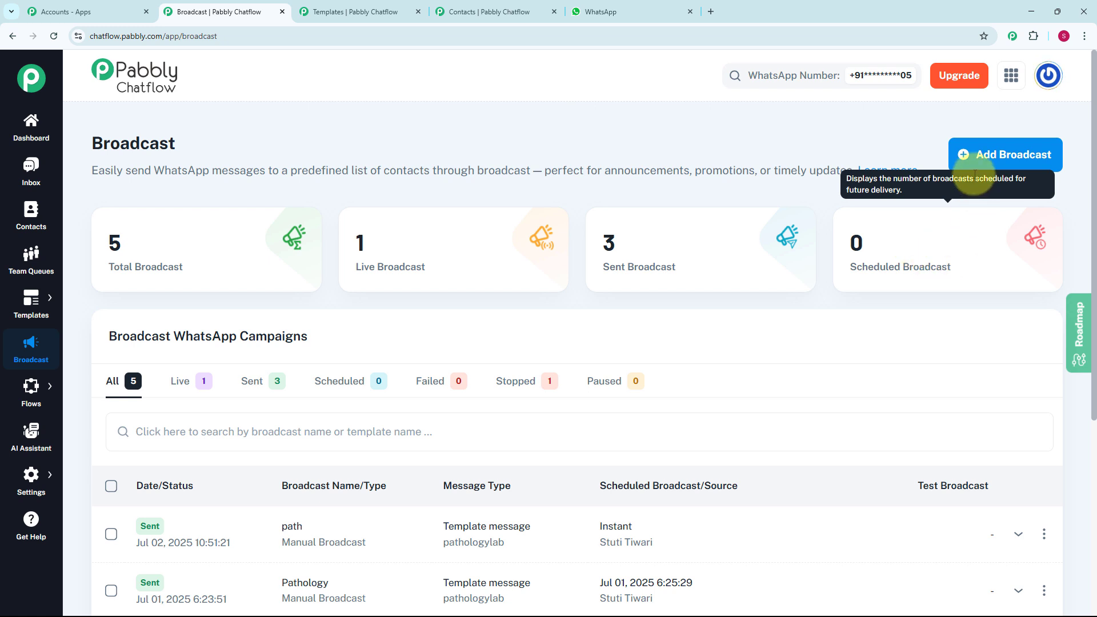
left_click(991, 156)
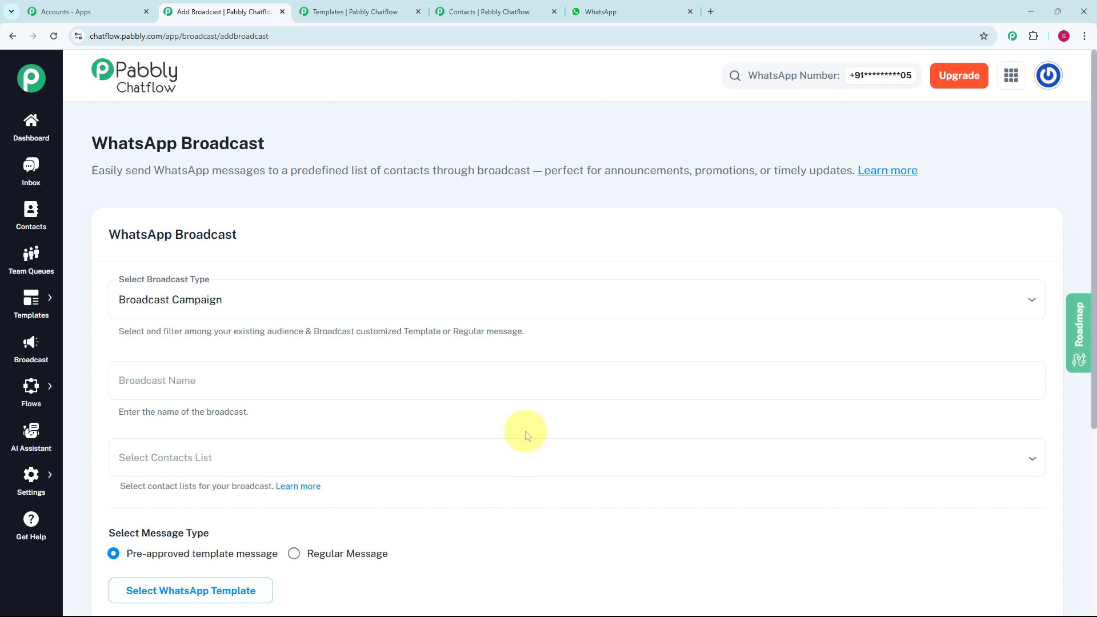
Name the new broadcast campaign 'Travel Agency' and bring up its contact list choices
left_click(285, 302)
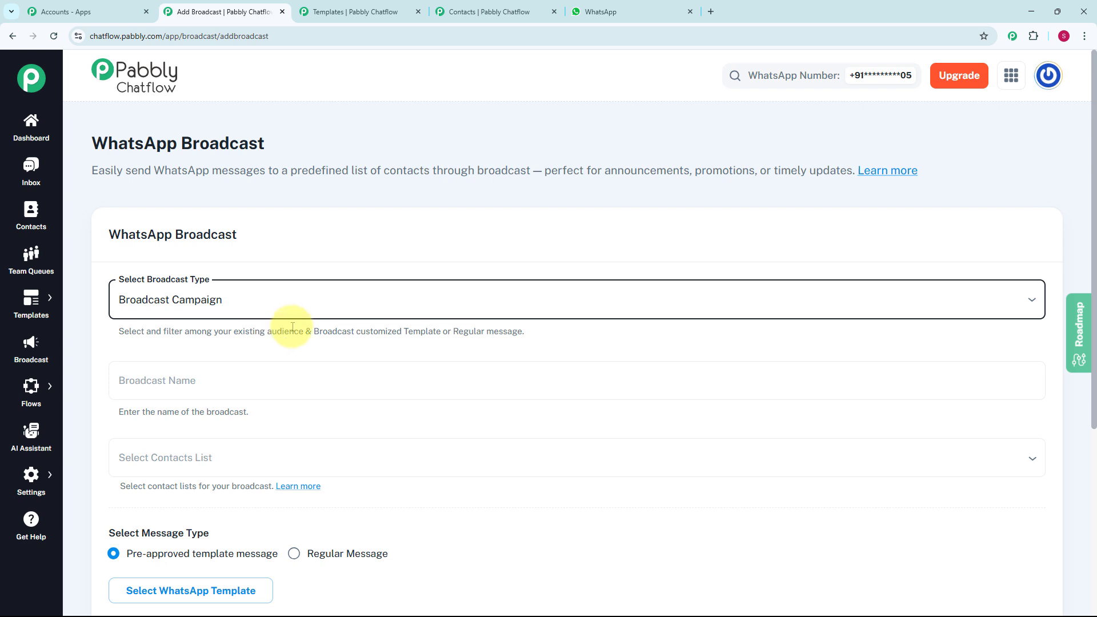
left_click(264, 391)
type("Travel Agency")
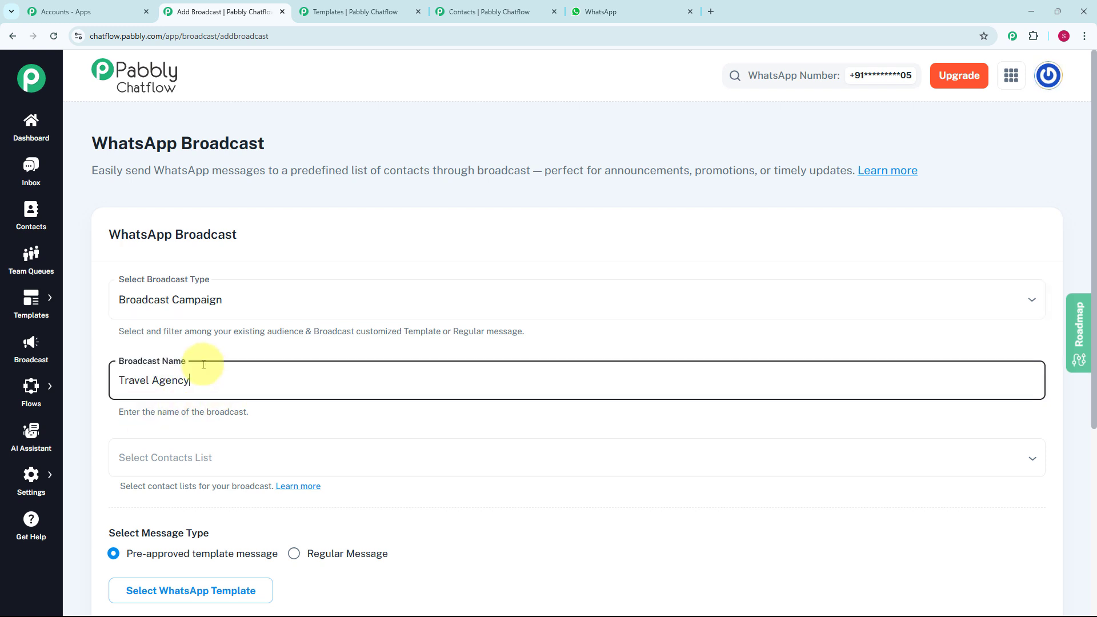
scroll(274, 392, "down", 2)
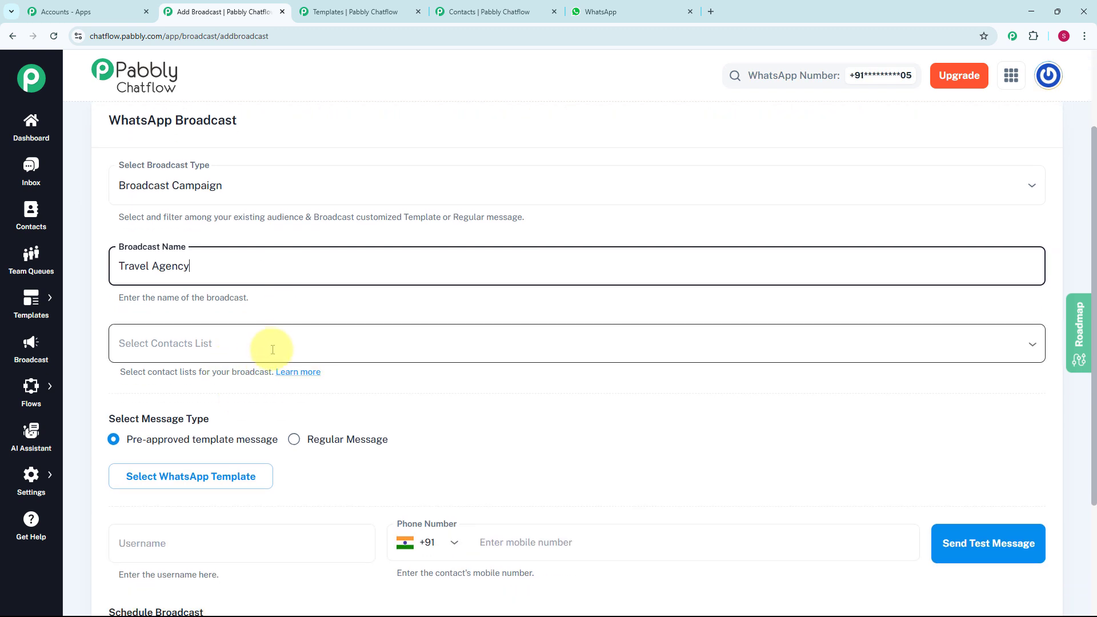
left_click(265, 347)
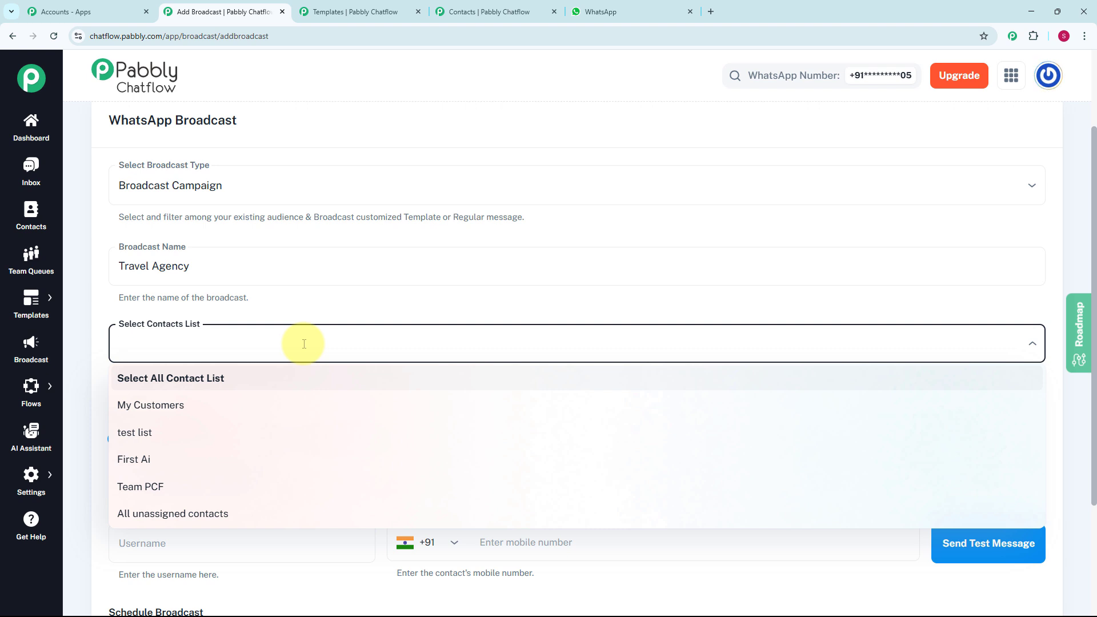
Review the Contacts page's 23 contacts and lists, glancing at the new contact list panel
left_click(31, 221)
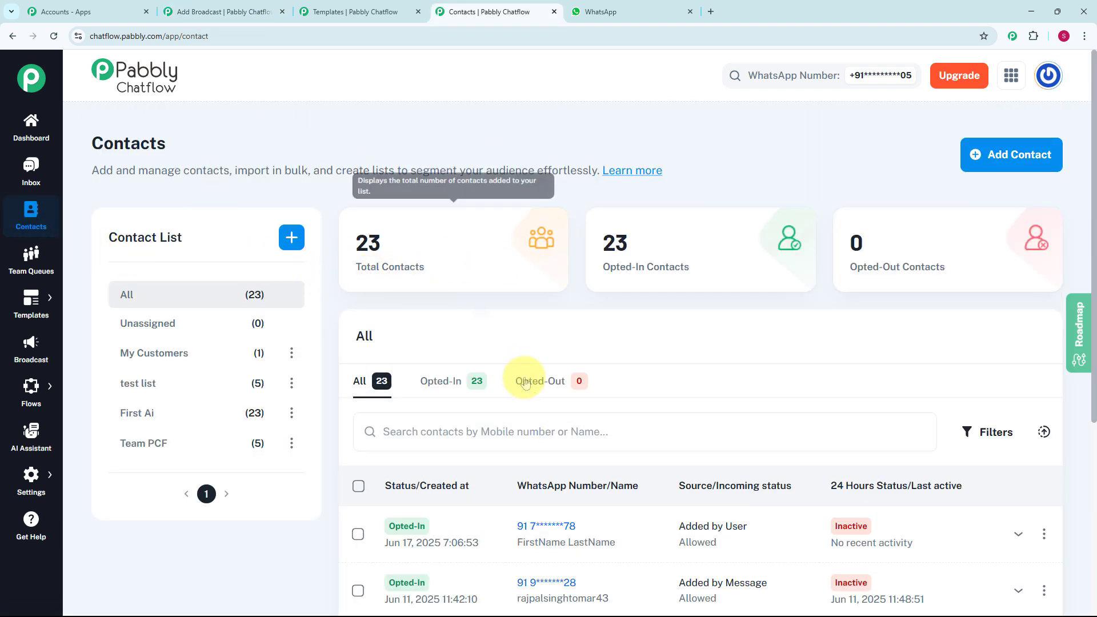
scroll(507, 237, "down", 3)
scroll(507, 237, "up", 3)
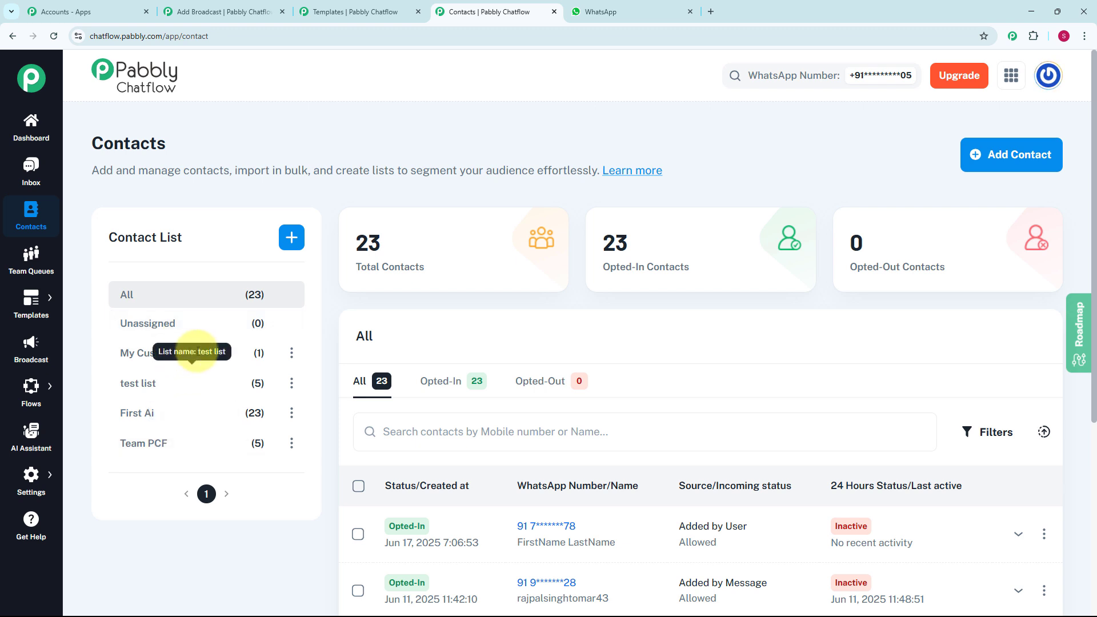
left_click(293, 238)
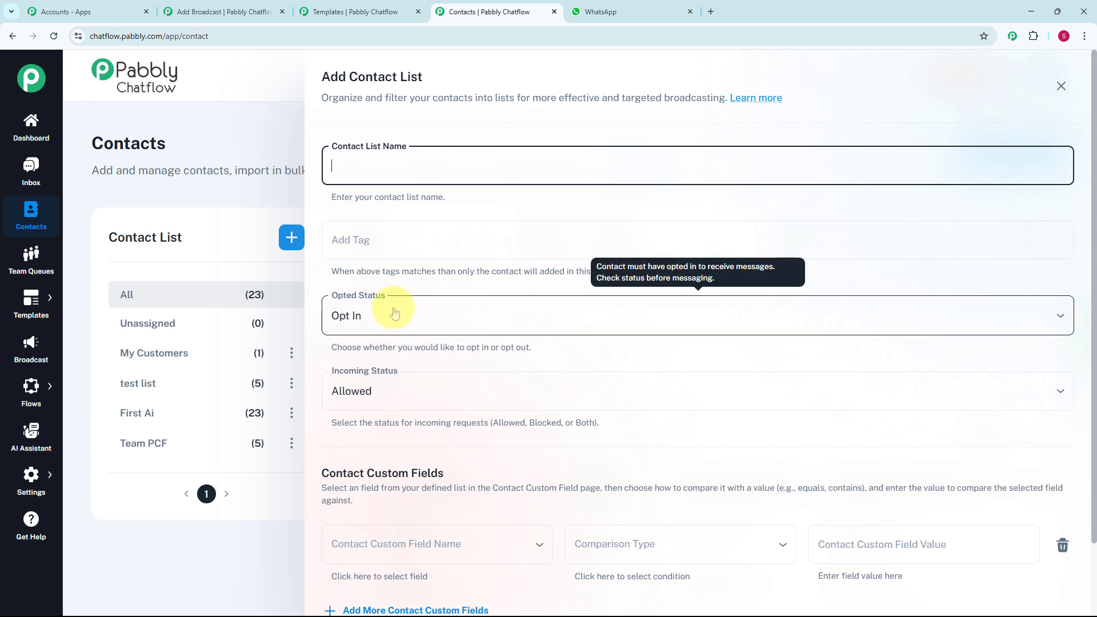
scroll(374, 331, "down", 2)
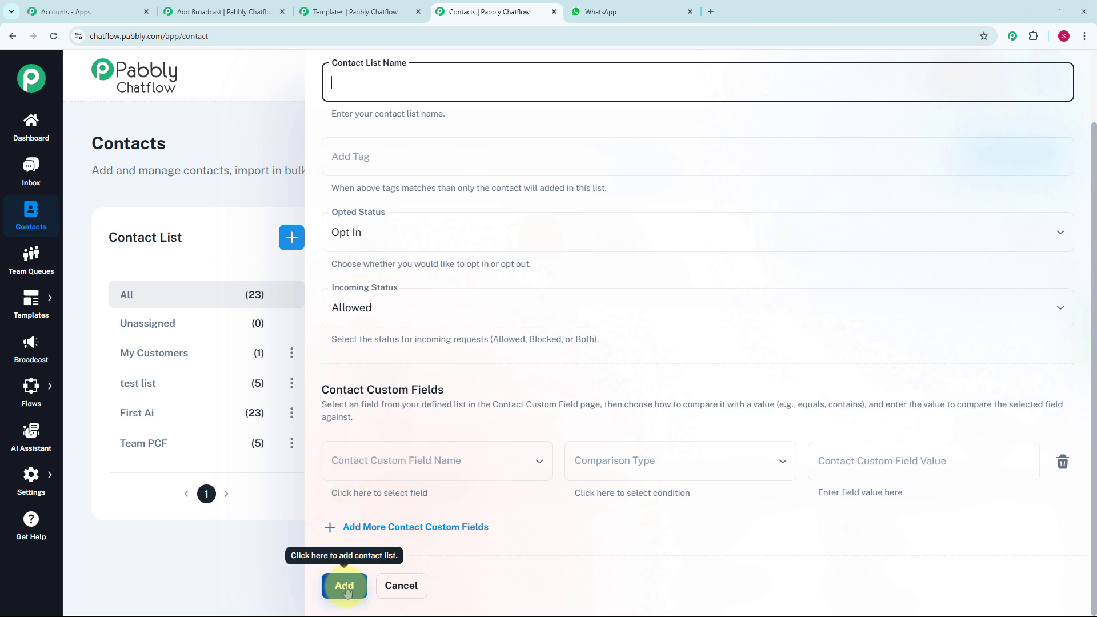
left_click(262, 527)
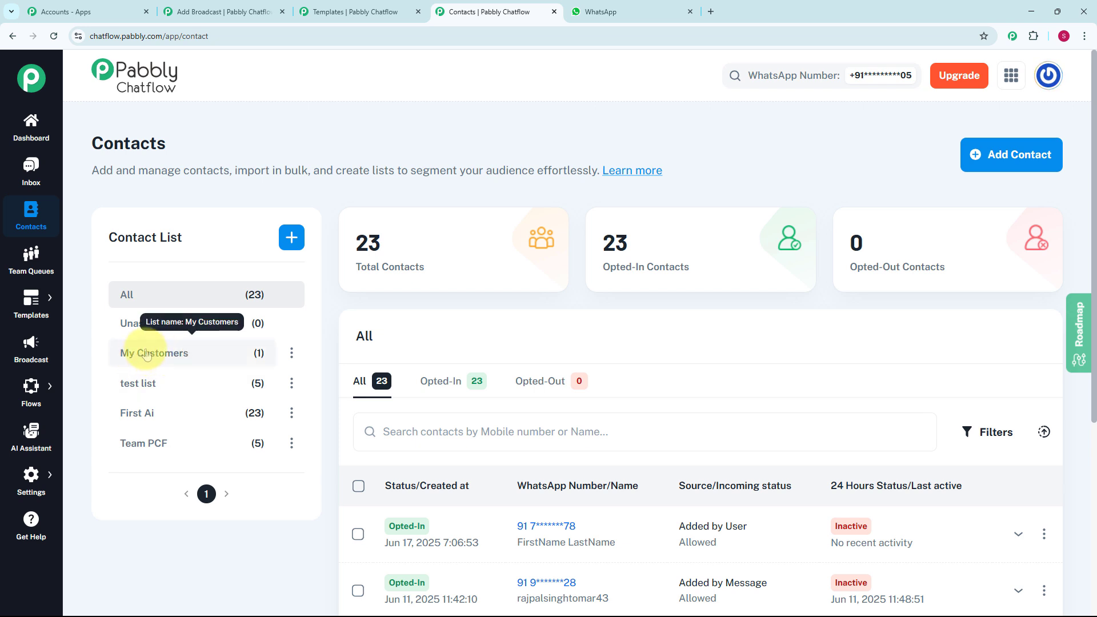
Select the My Customers contact list for the Travel Agency broadcast
left_click(222, 11)
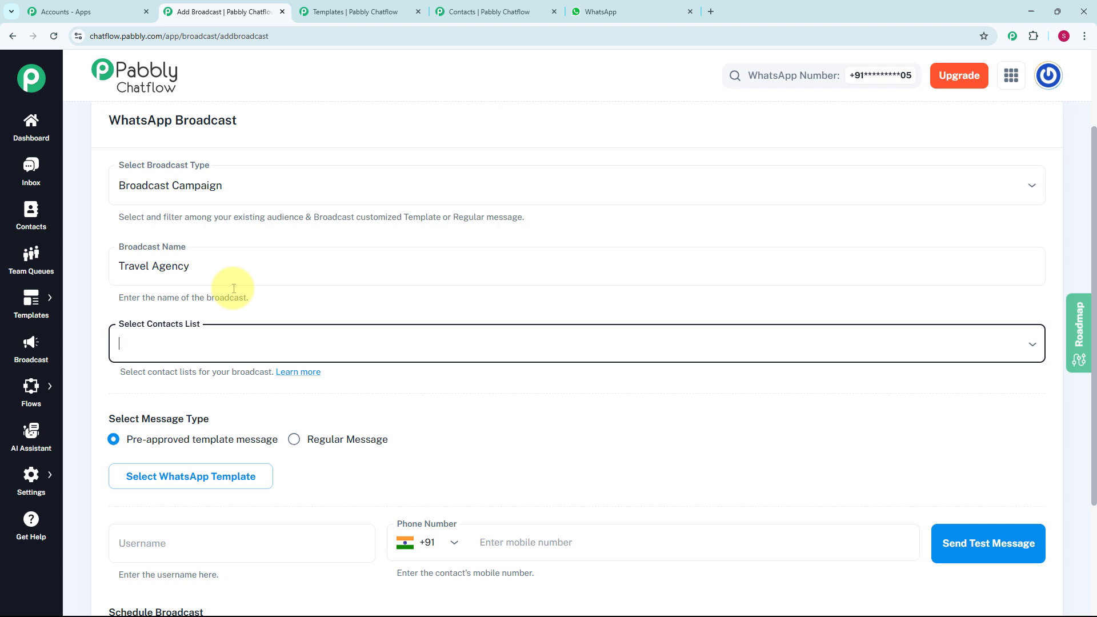
left_click(221, 343)
left_click(183, 407)
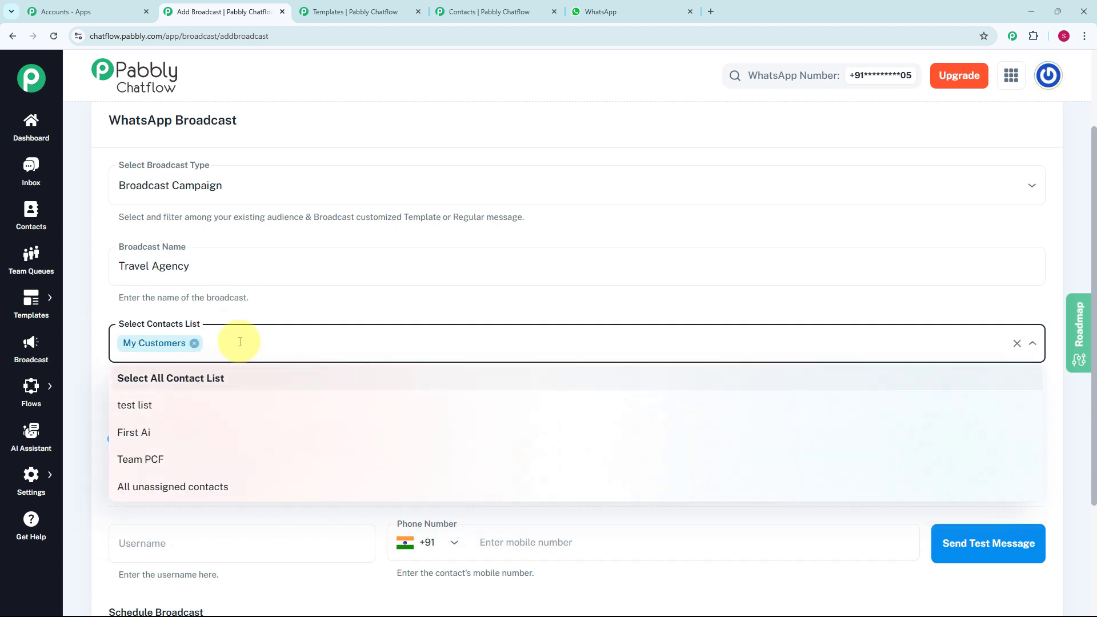
left_click(240, 342)
scroll(239, 340, "down", 2)
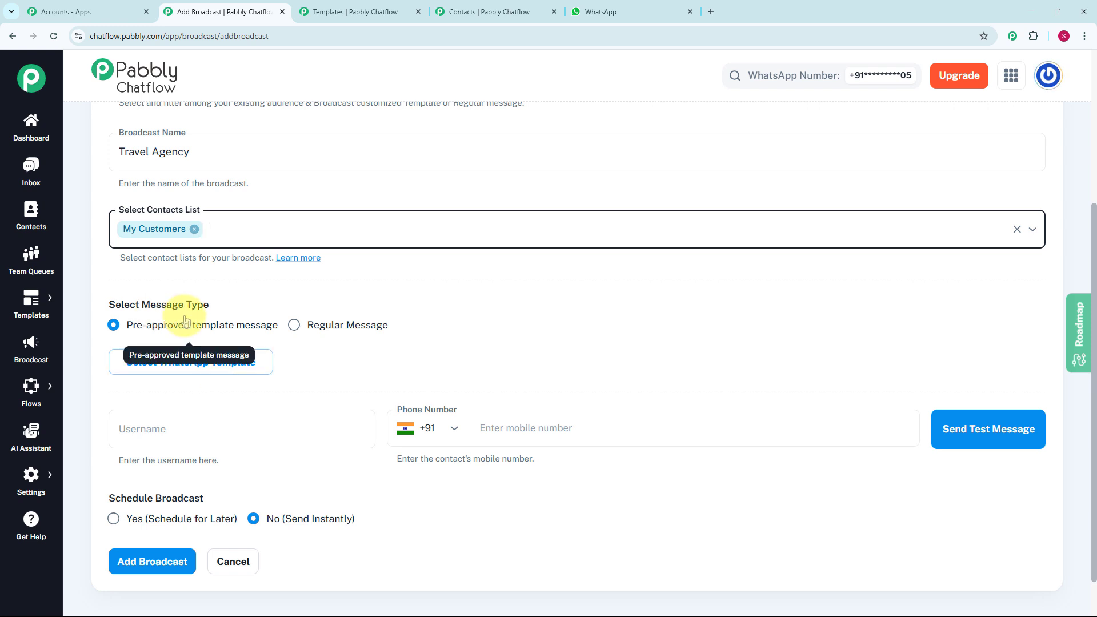
Preview the Regular Message types, then revert to Pre-approved template message
left_click(345, 326)
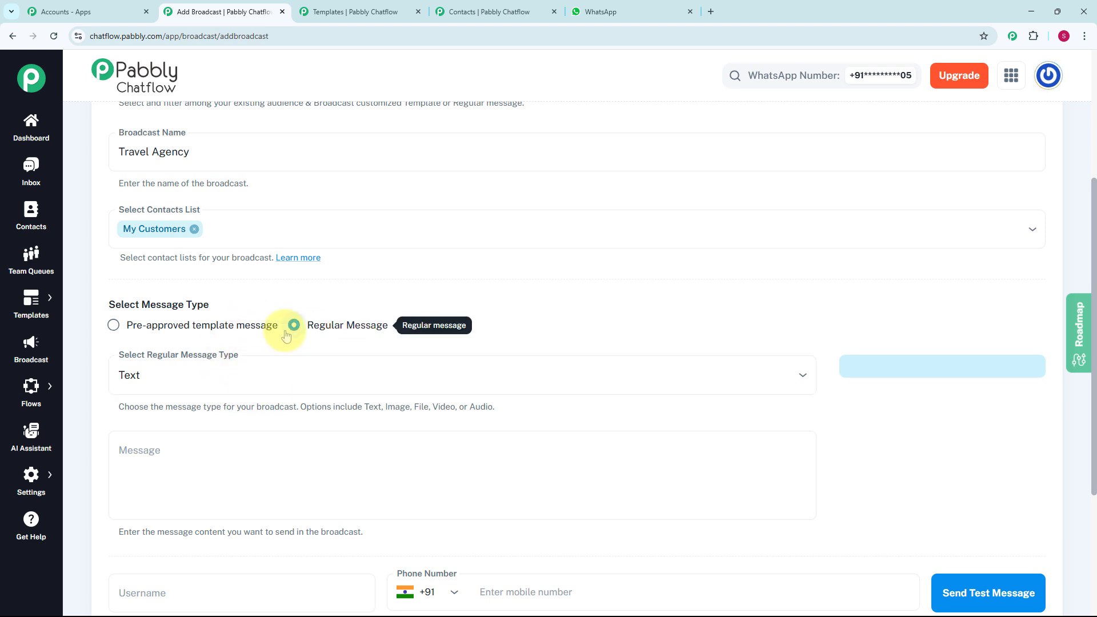
left_click(294, 376)
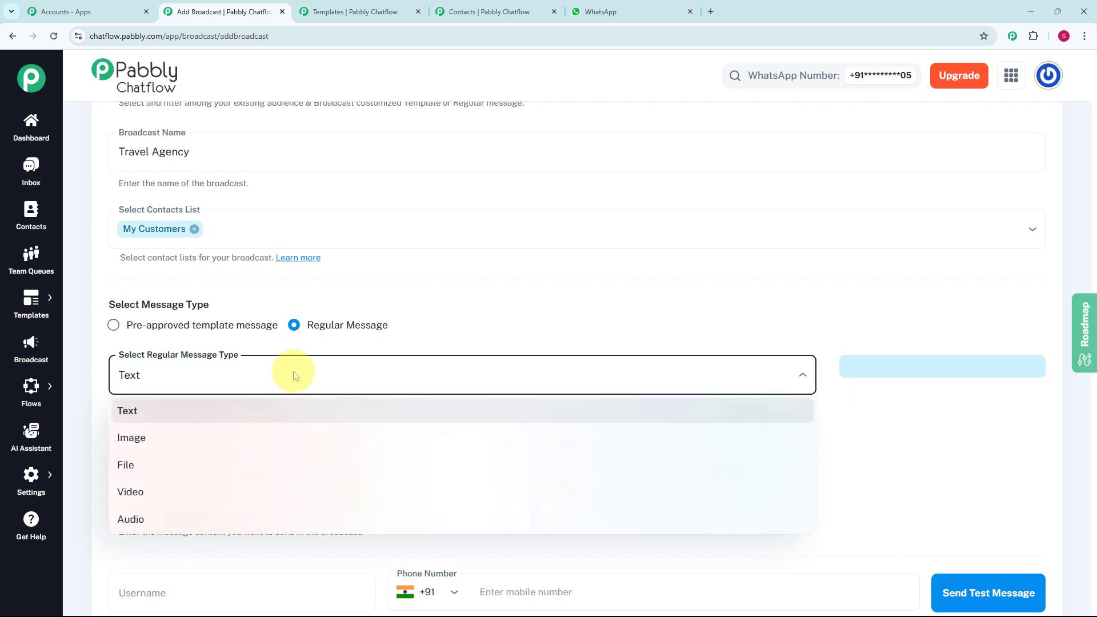
left_click(442, 333)
scroll(440, 331, "down", 3)
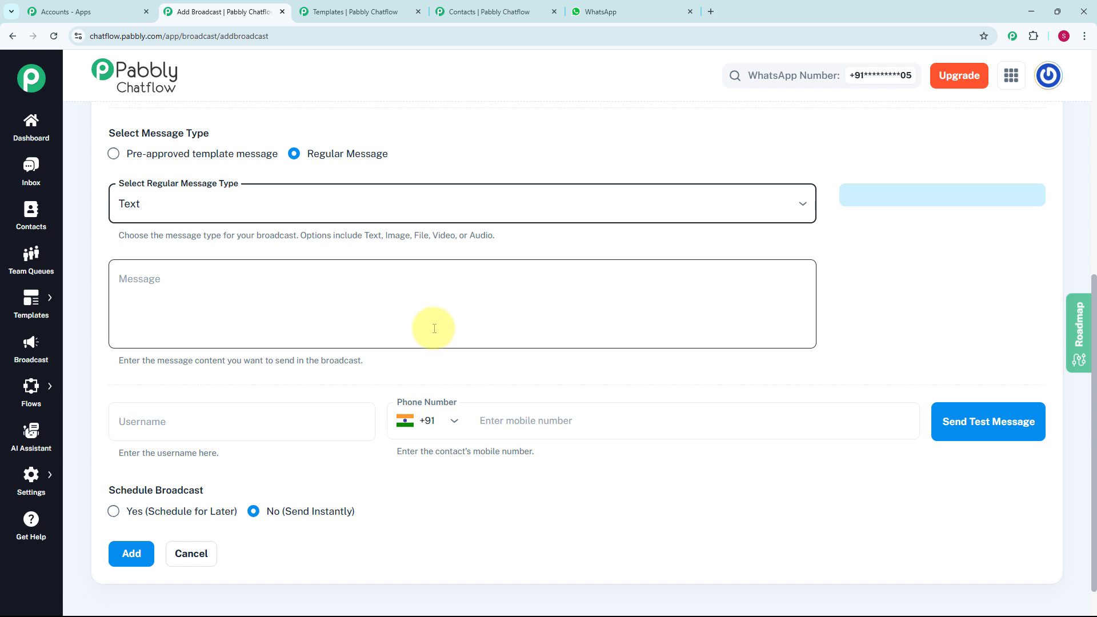
scroll(356, 319, "up", 1)
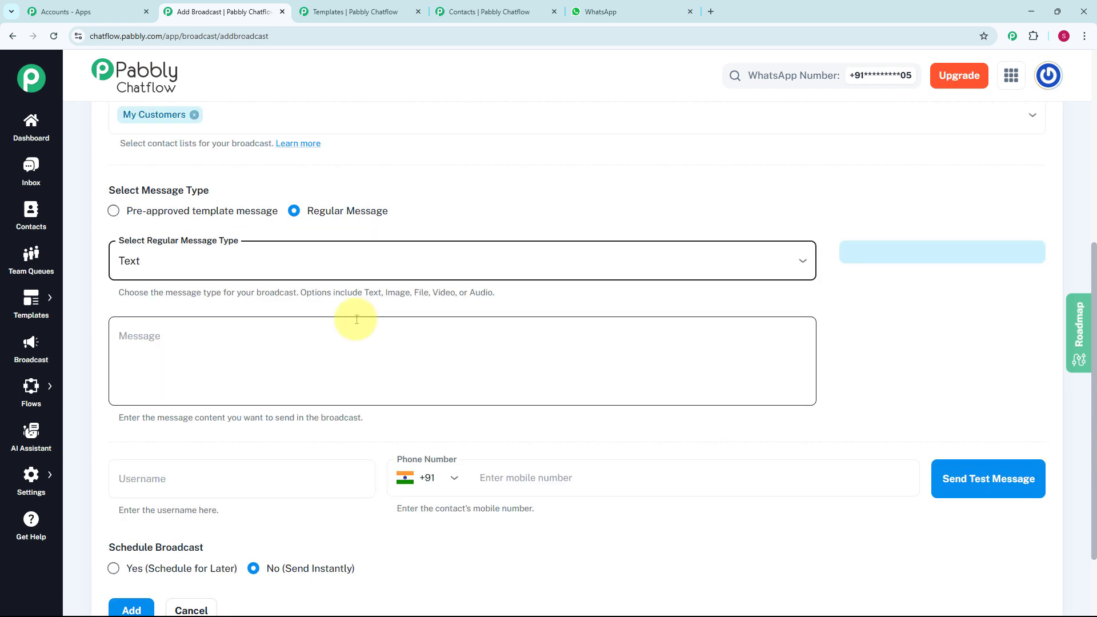
left_click(113, 210)
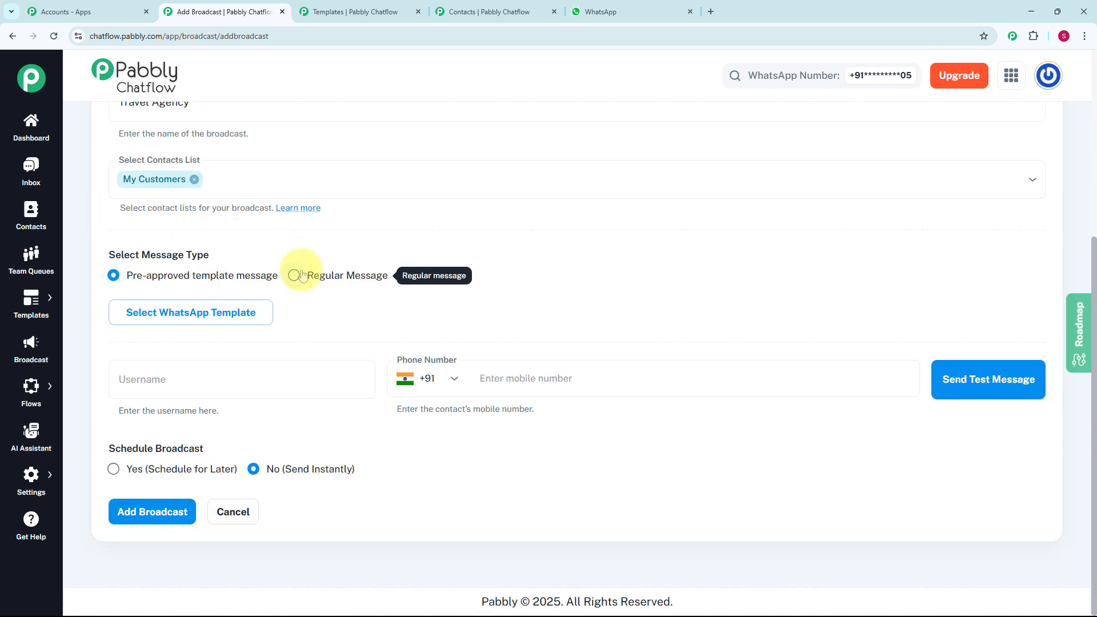
left_click(234, 325)
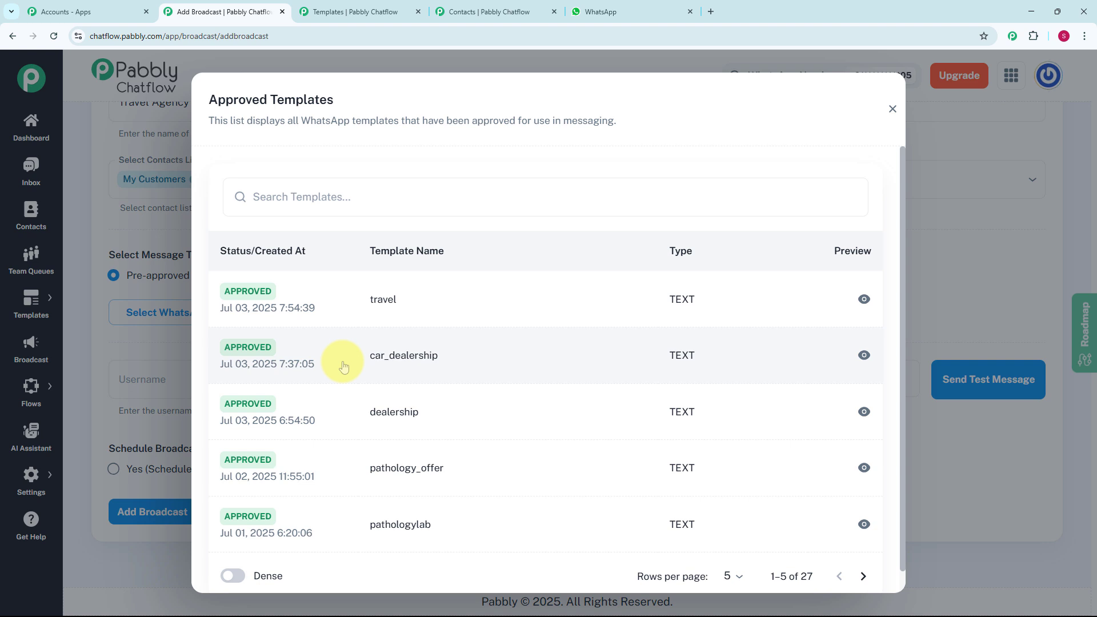
left_click(892, 108)
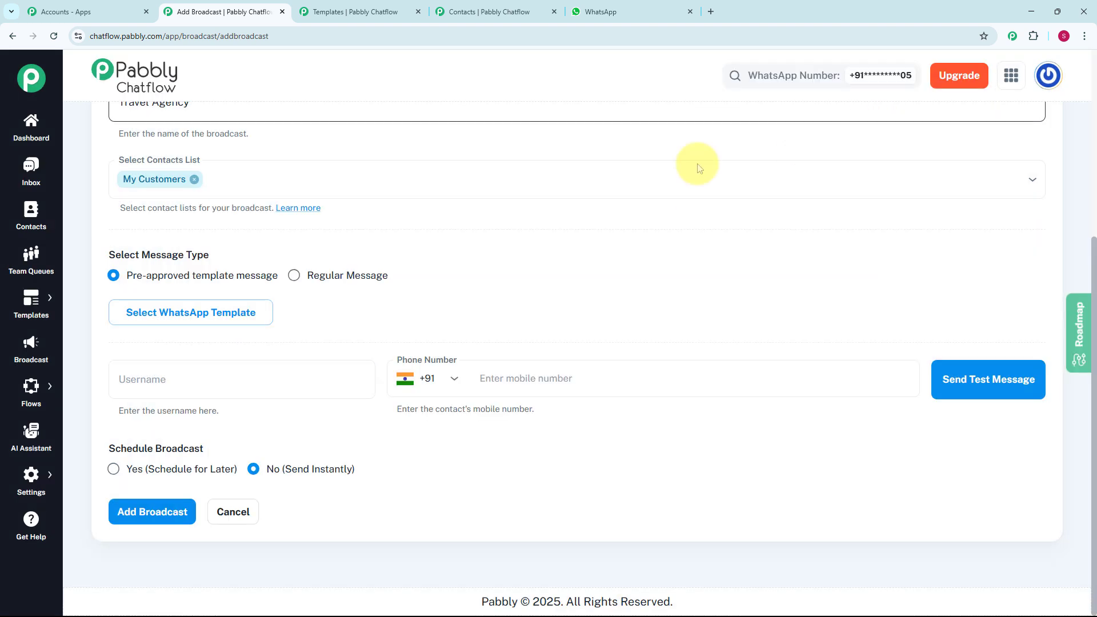
mouse_move(36, 305)
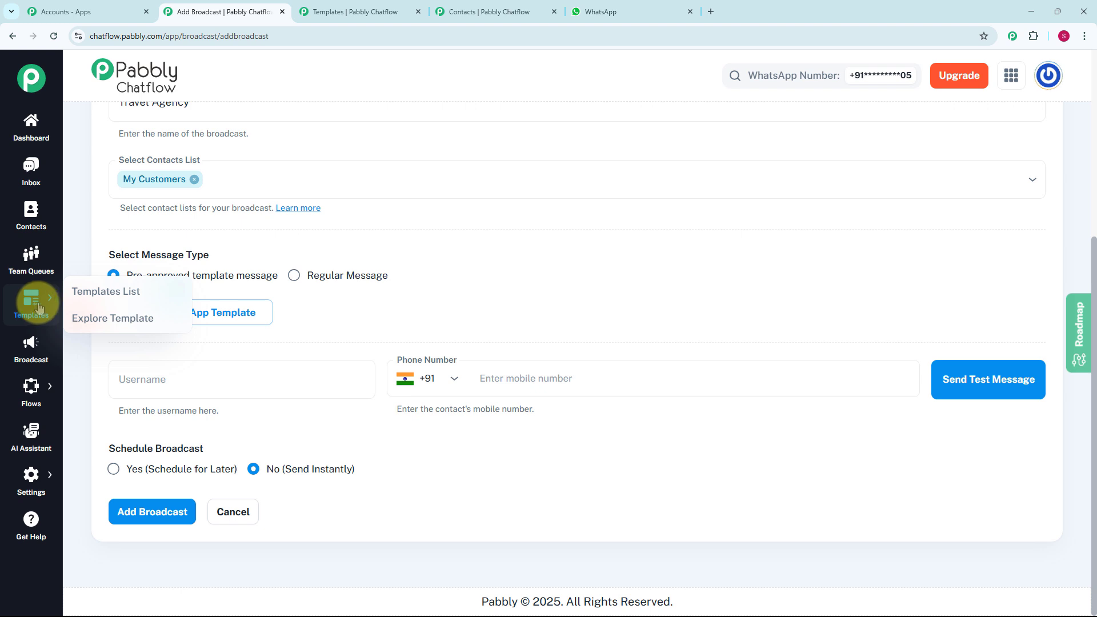
Go to the Templates list of 26 approved templates and start a new template
left_click(108, 292)
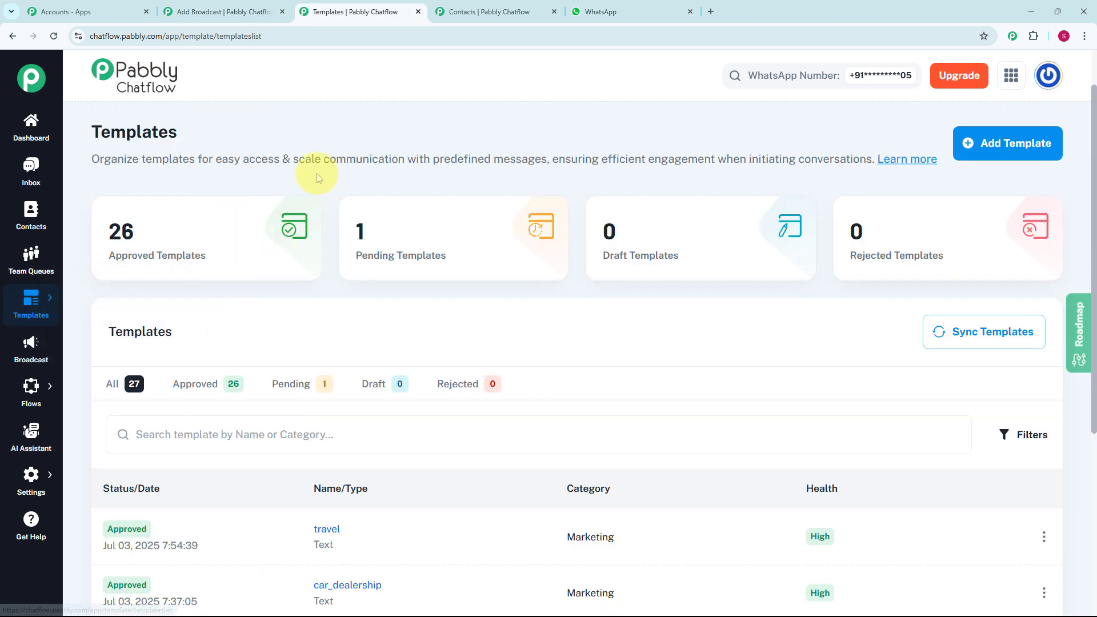
scroll(471, 453, "down", 1)
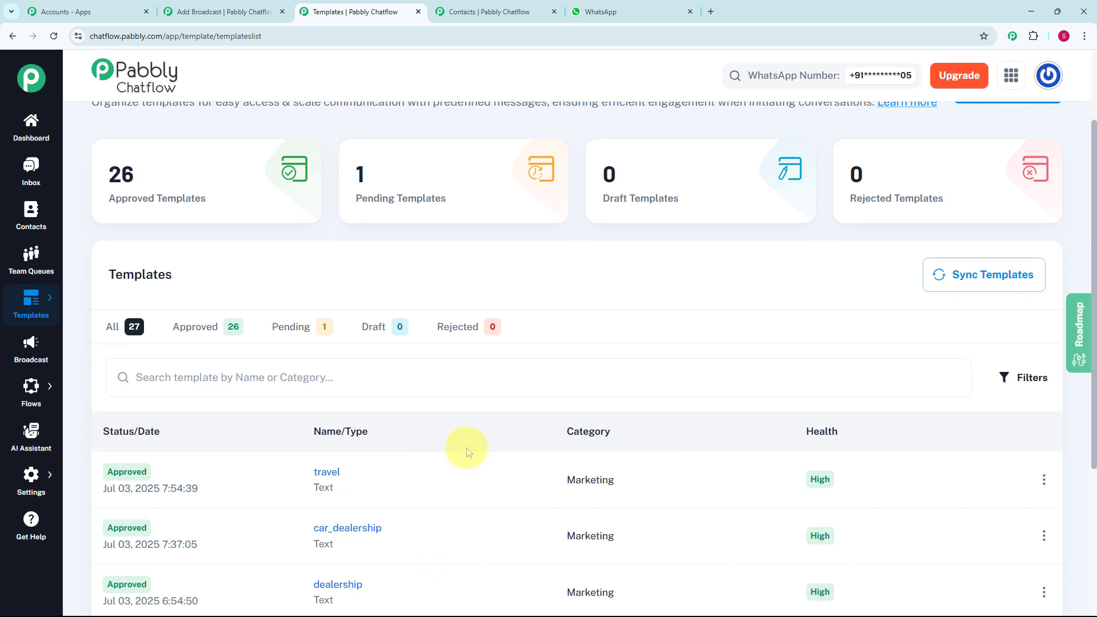
scroll(467, 453, "up", 1)
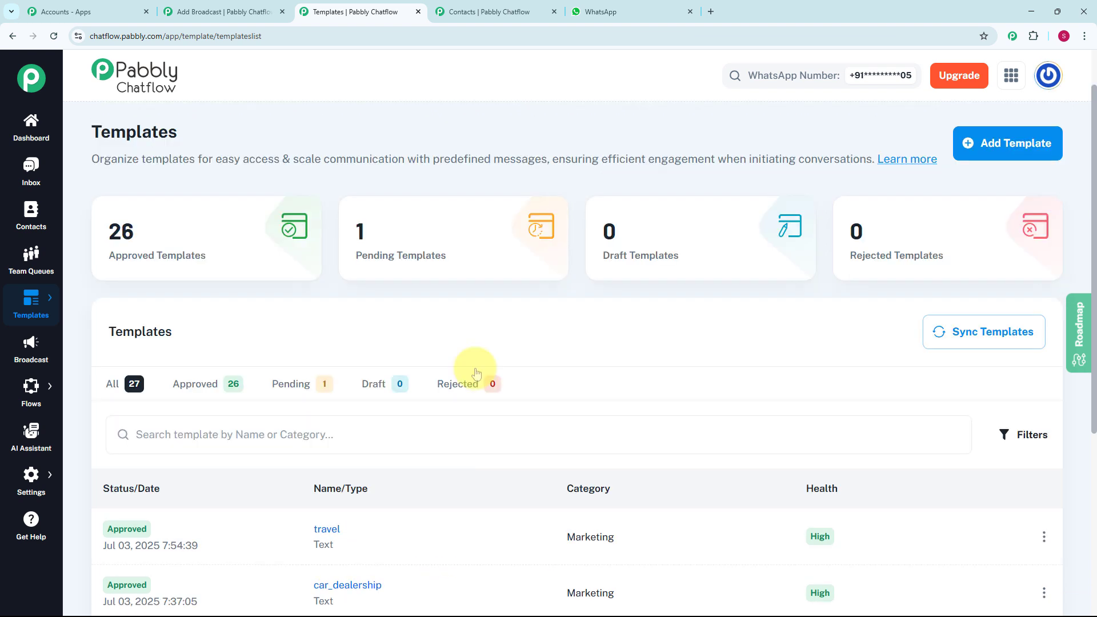
left_click(1006, 146)
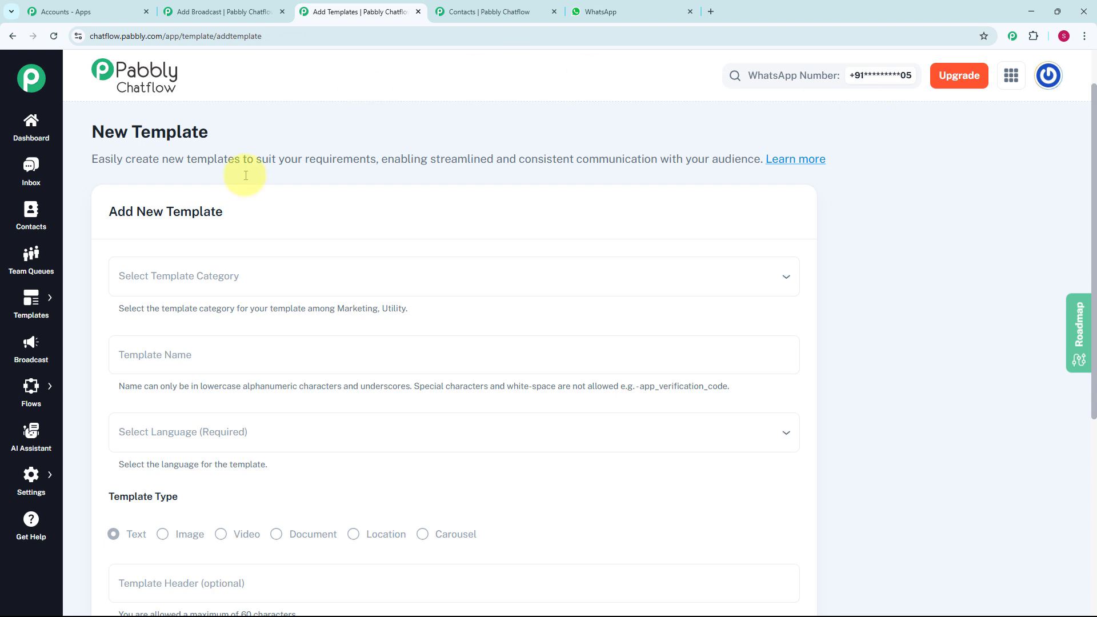
Choose Marketing as the template category and read the template naming rules
left_click(233, 280)
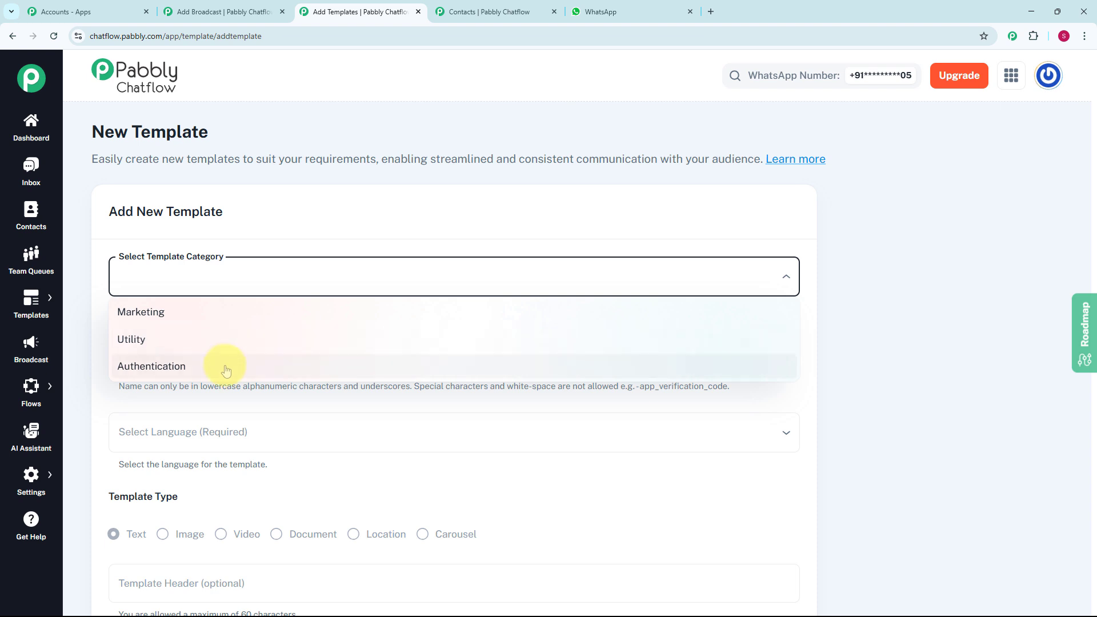
left_click(246, 323)
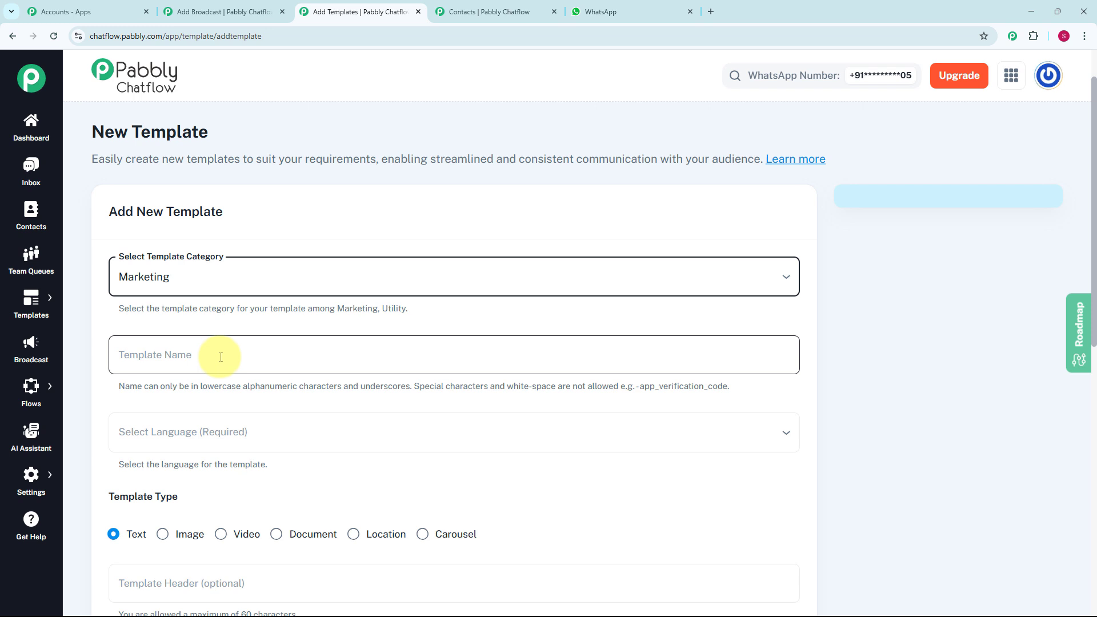
left_click_drag(106, 383, 623, 389)
left_click(350, 380)
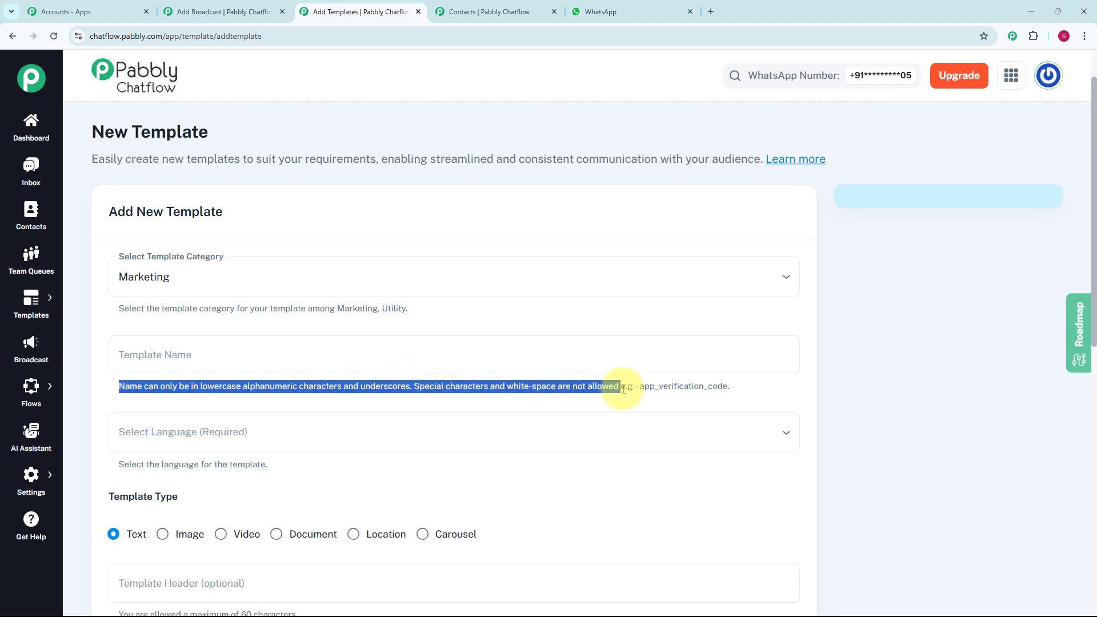
left_click(499, 367)
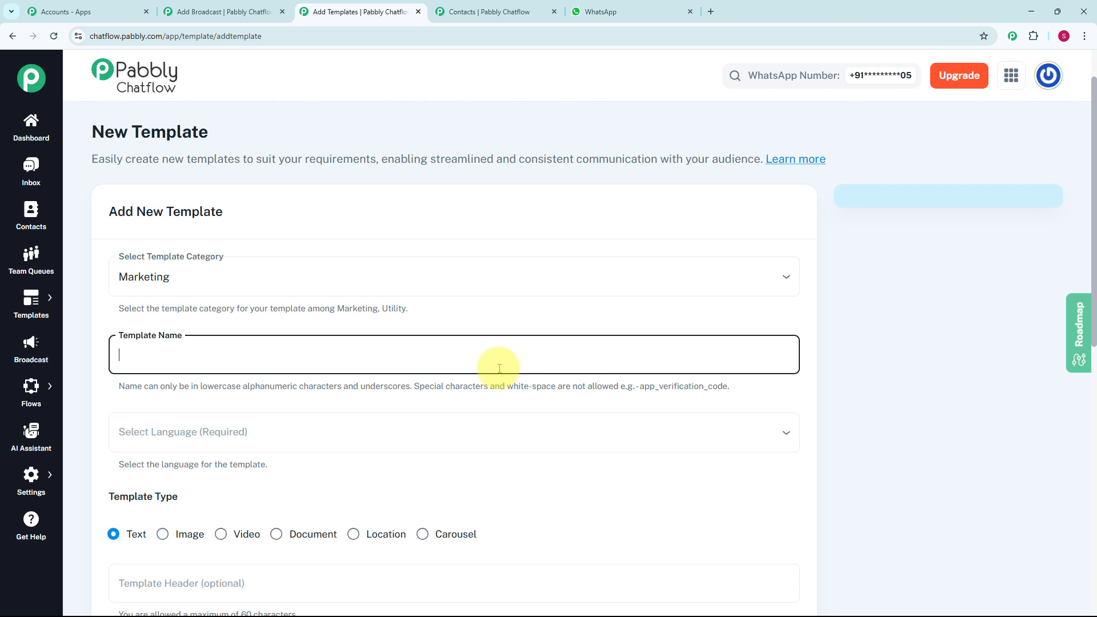
Name the template 'travel' and select English as its language
type("travel")
scroll(314, 421, "down", 2)
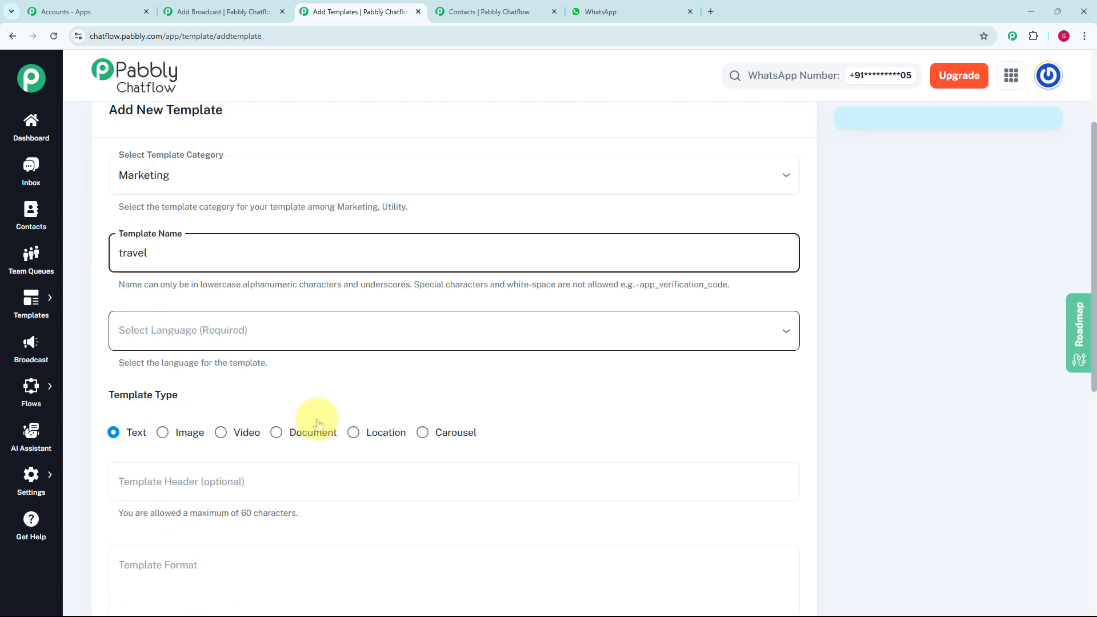
left_click(324, 335)
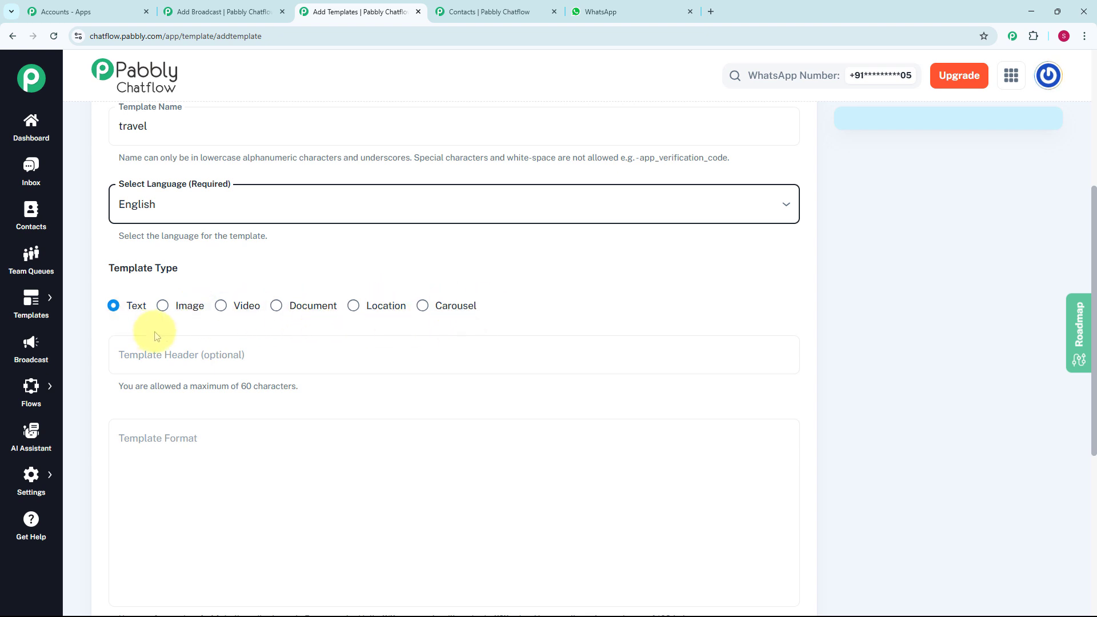
scroll(180, 338, "down", 1)
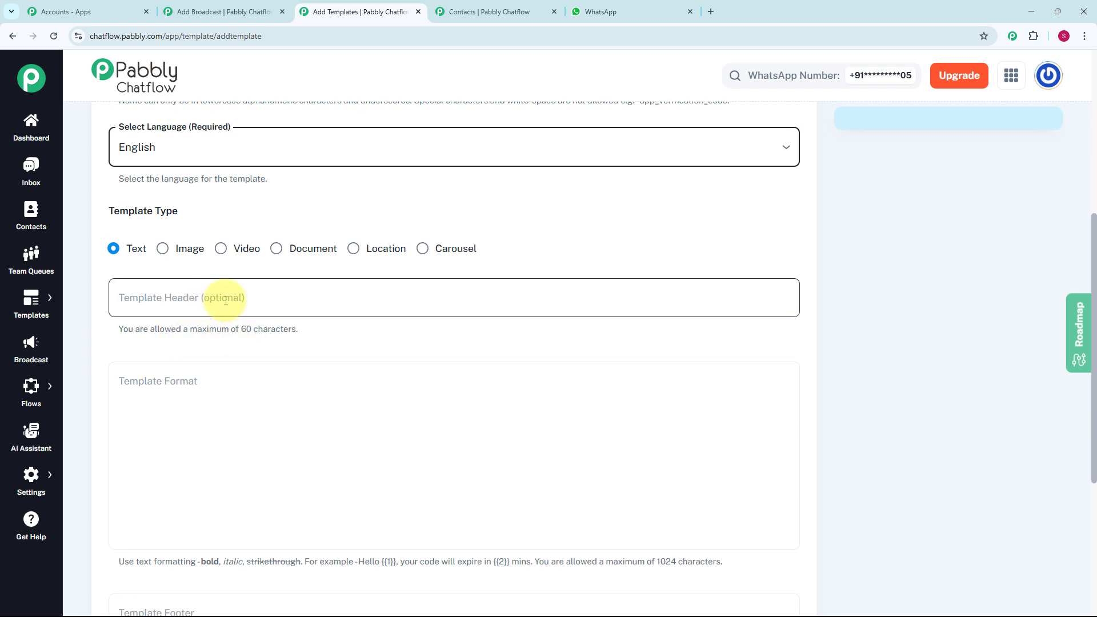
Paste the XYZ Travel special-offers message into the Template Format body and check the live preview
left_click(166, 423)
key("ctrl+v")
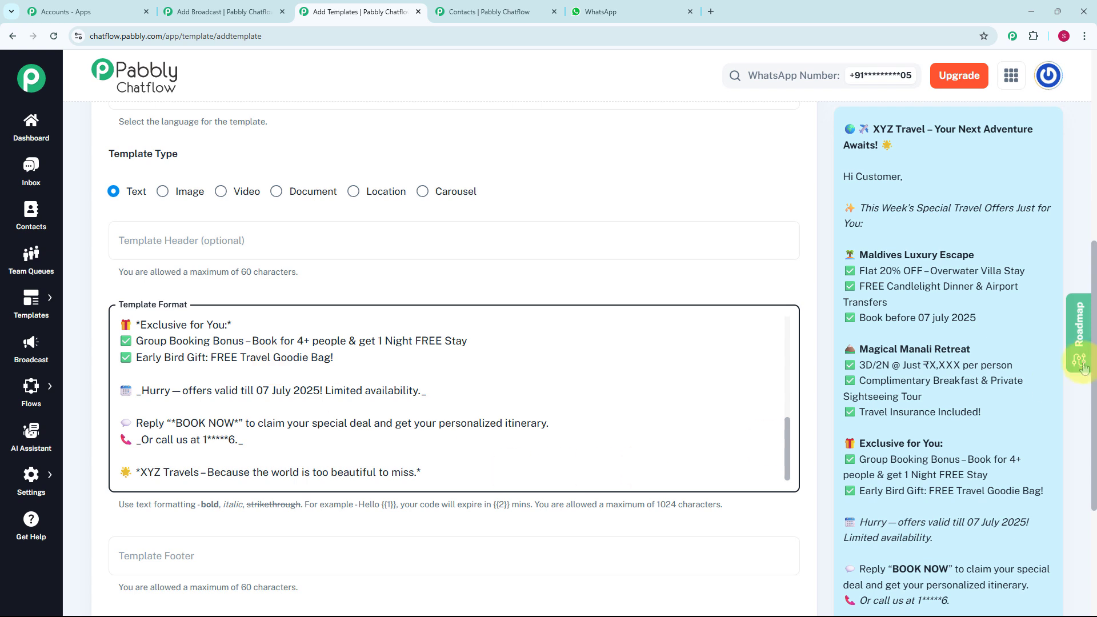
scroll(965, 285, "down", 1)
scroll(965, 285, "down", 3)
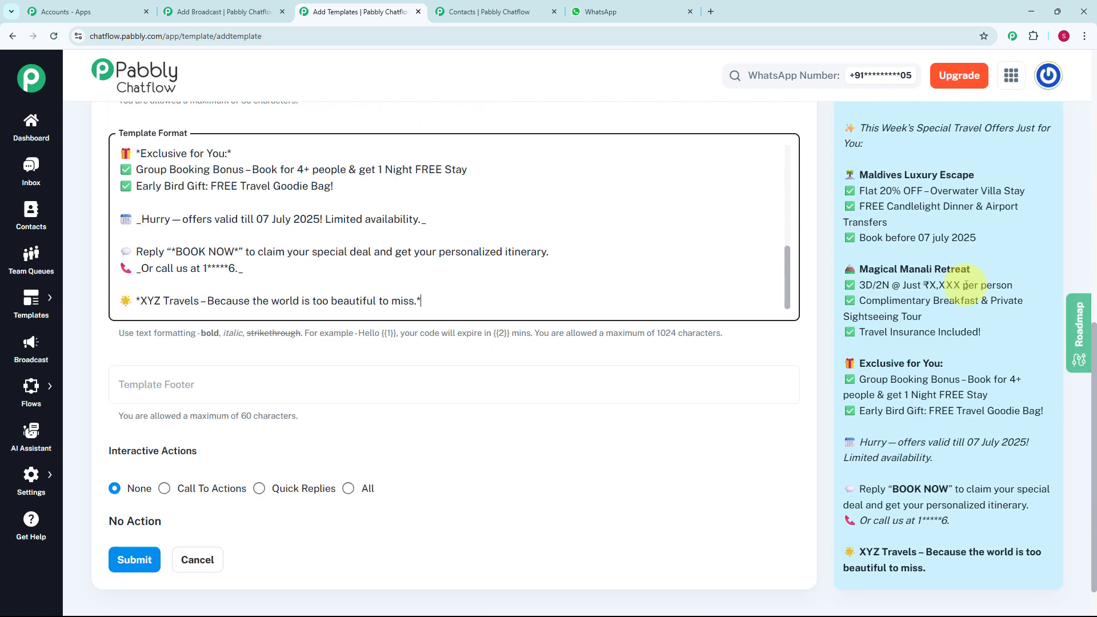
scroll(958, 309, "up", 1)
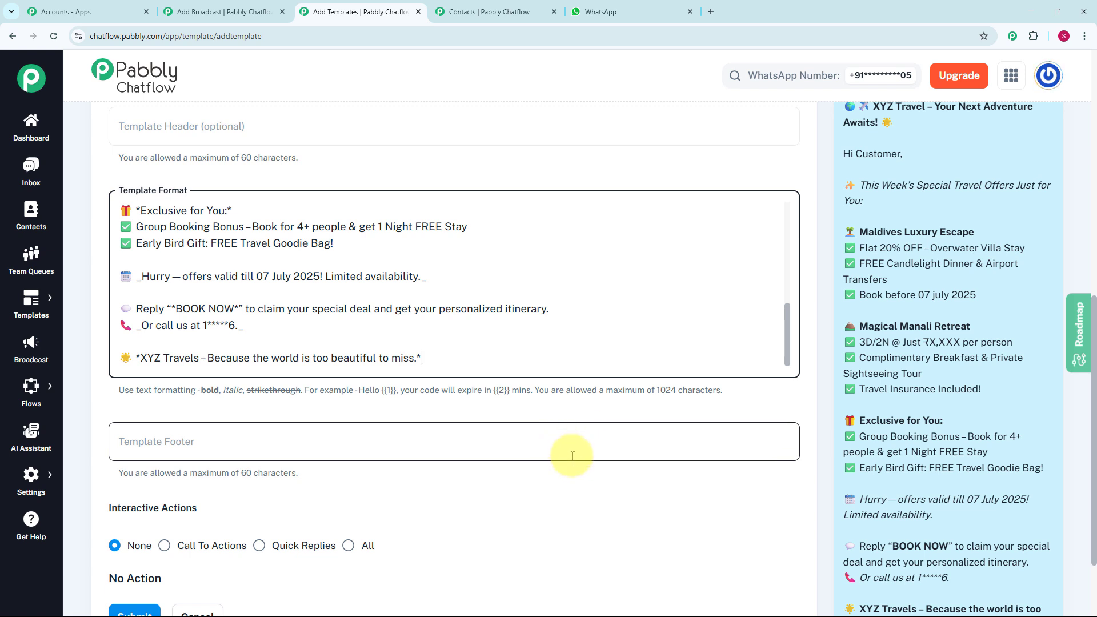
scroll(563, 451, "down", 1)
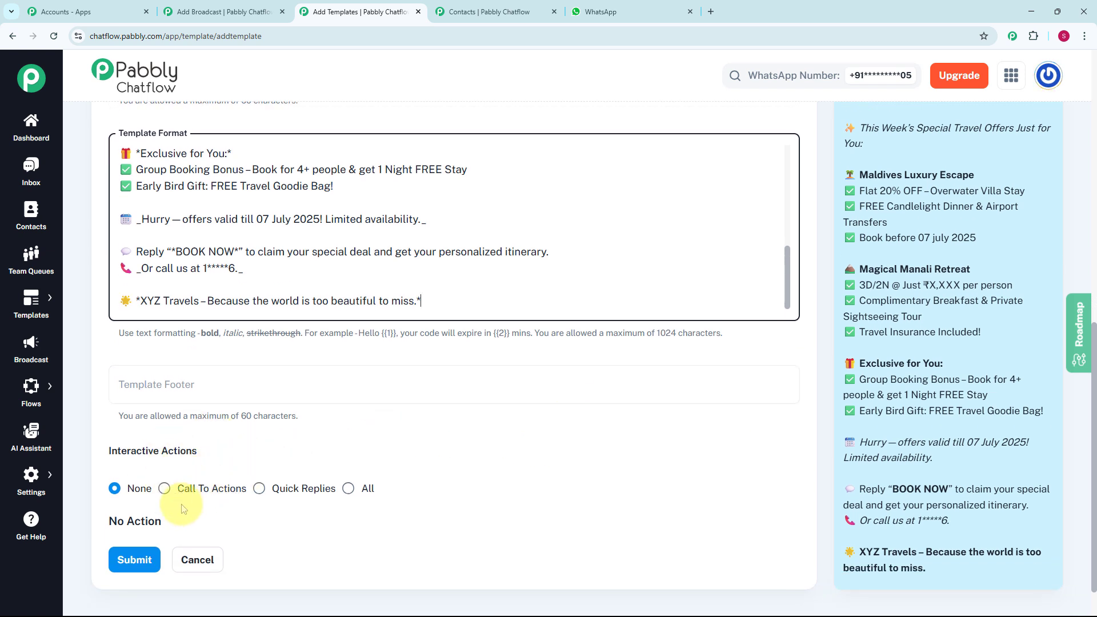
left_click(164, 488)
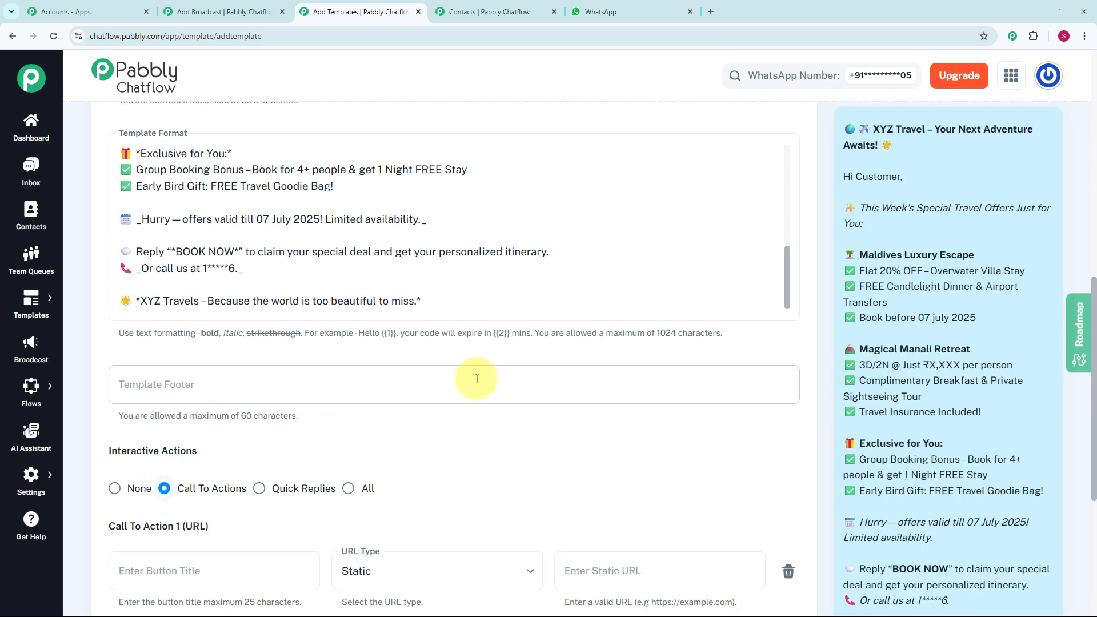
scroll(489, 375, "down", 1)
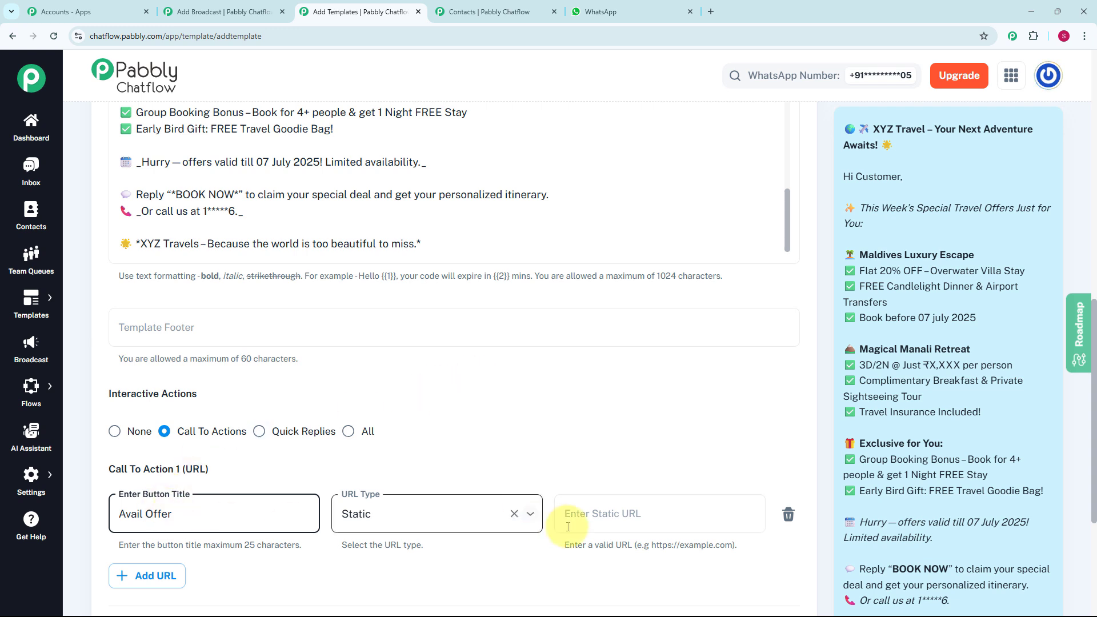
left_click(622, 523)
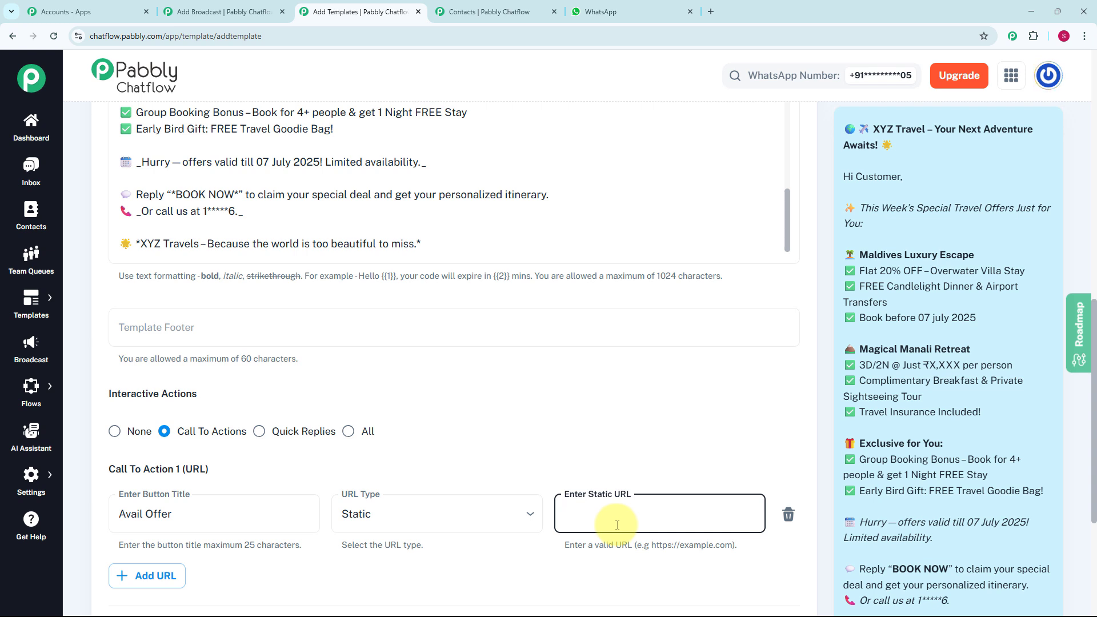
type("www.dummy.com")
scroll(774, 514, "down", 4)
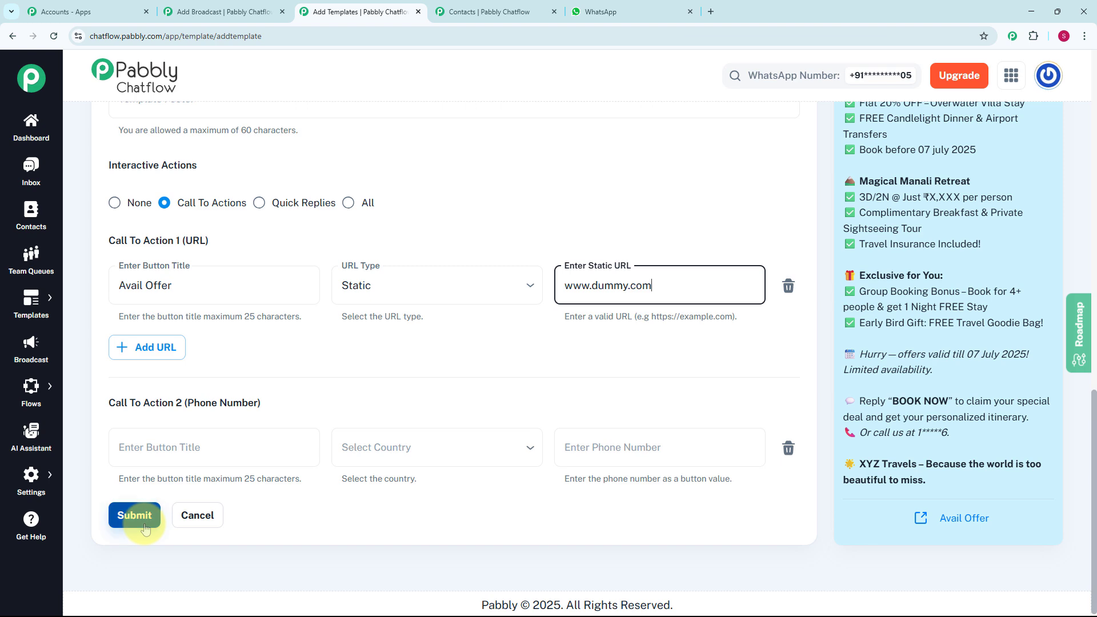
scroll(342, 466, "up", 3)
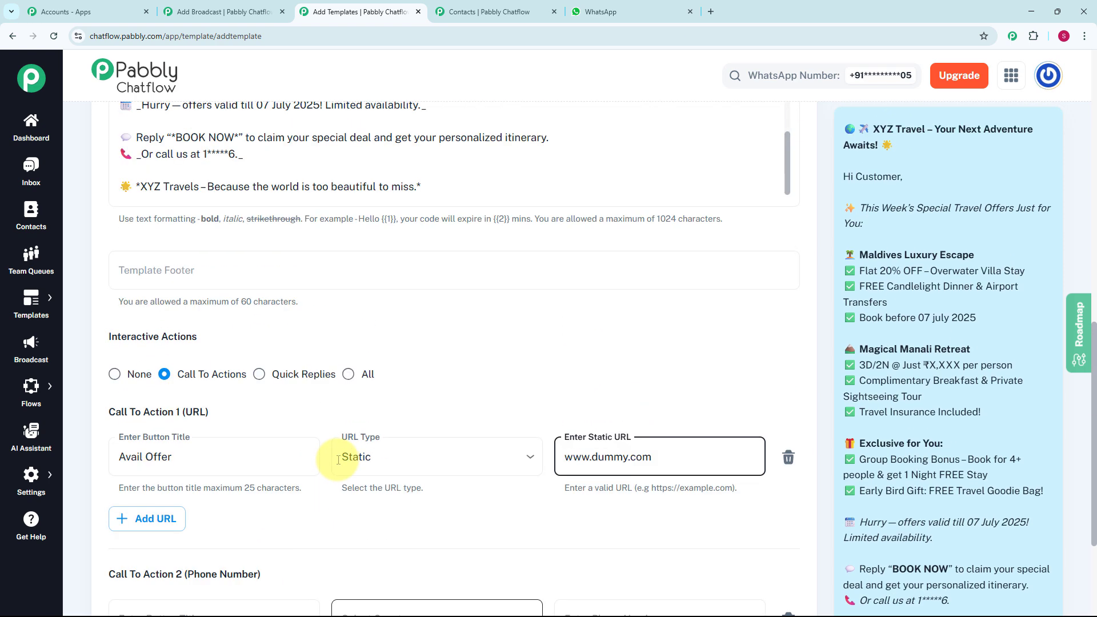
scroll(160, 503, "down", 2)
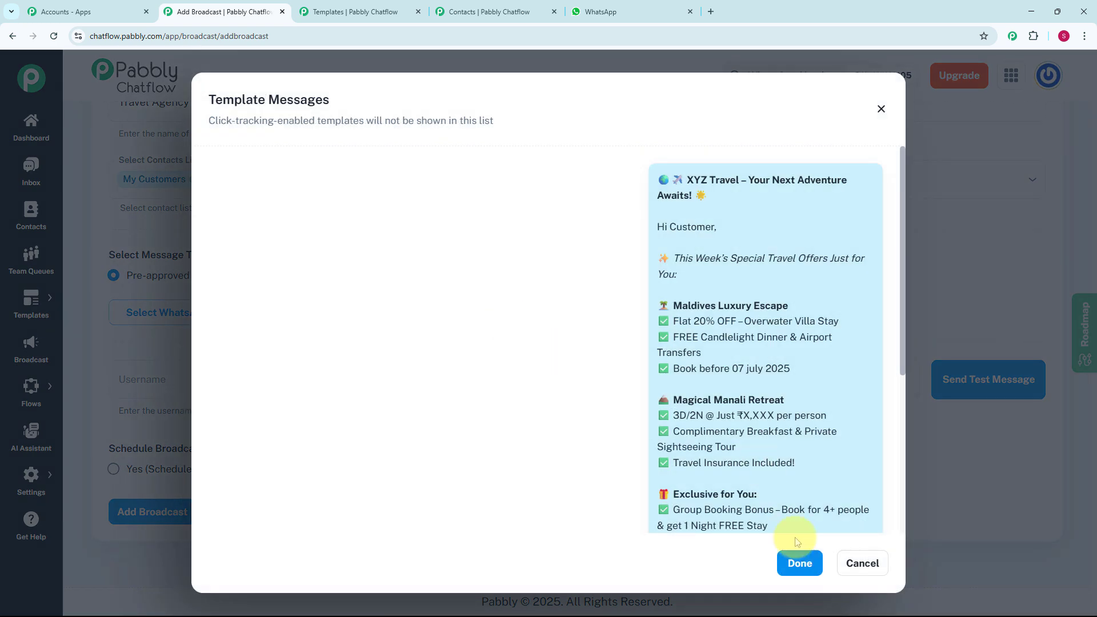
Confirm the approved 'travel' template for the Travel Agency broadcast and review its Avail Offer preview
left_click(803, 565)
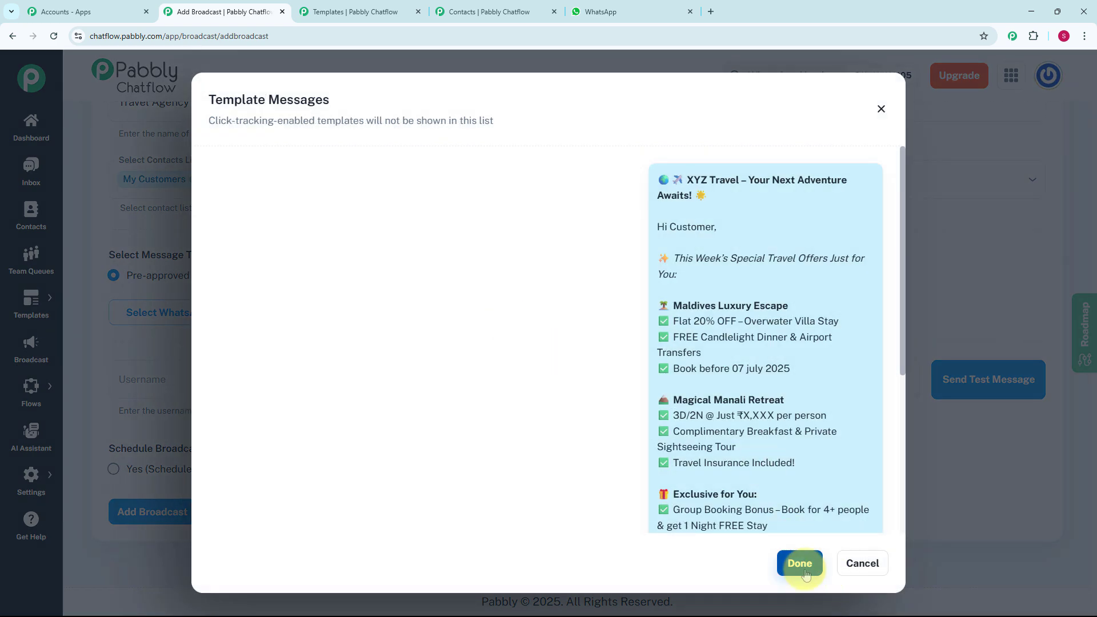
scroll(374, 416, "down", 5)
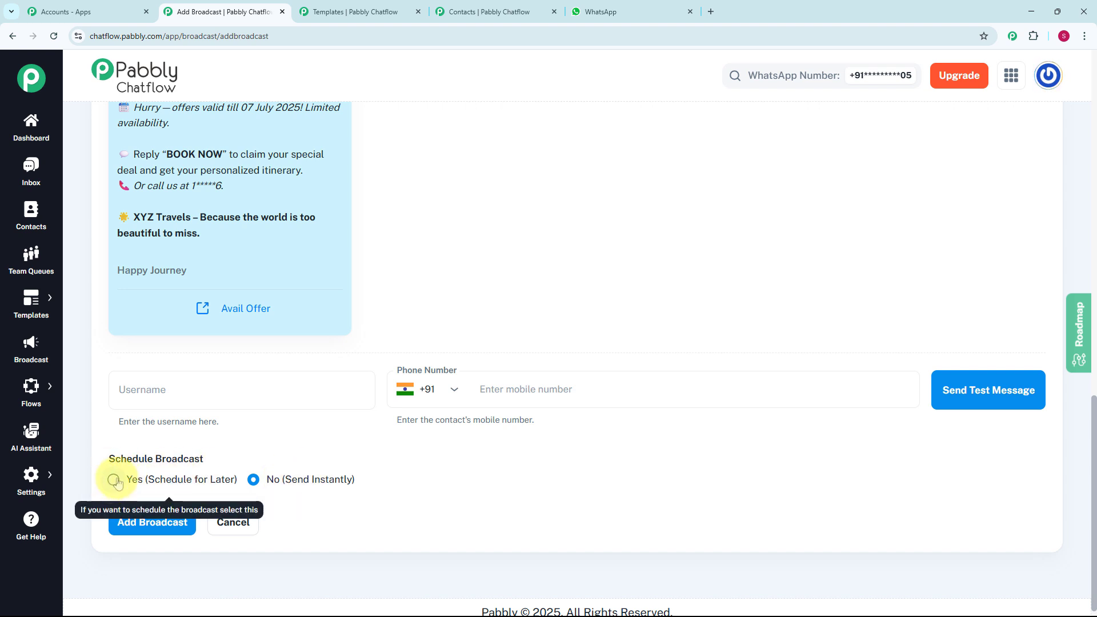
Choose Yes (Schedule for Later), keeping the 07/03/2025 01:43 PM date and time
left_click(114, 481)
scroll(255, 464, "down", 1)
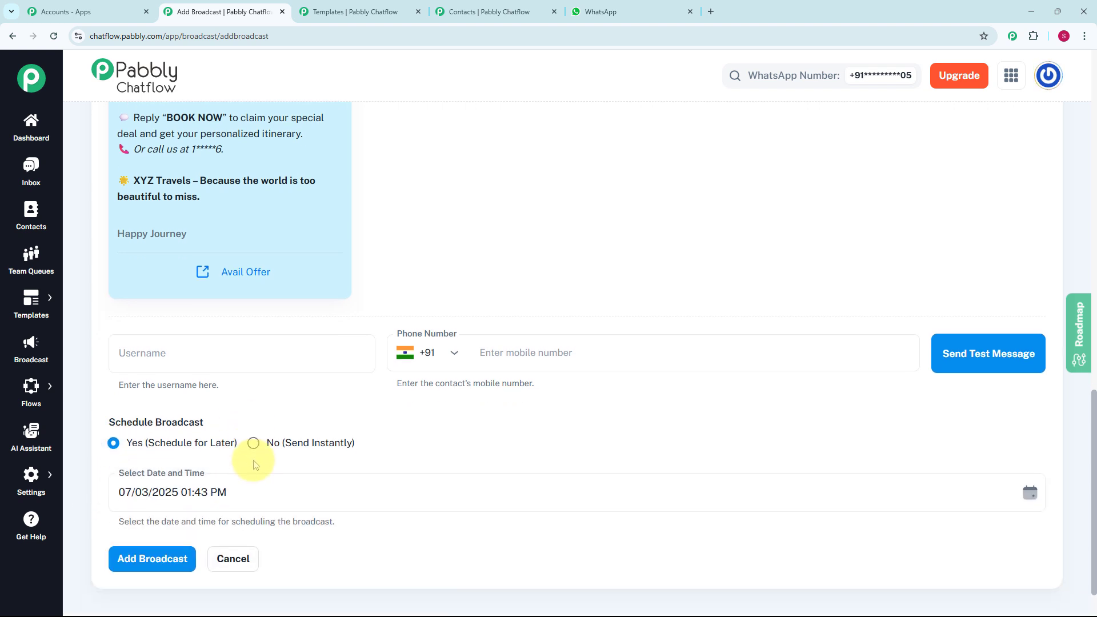
scroll(256, 465, "down", 1)
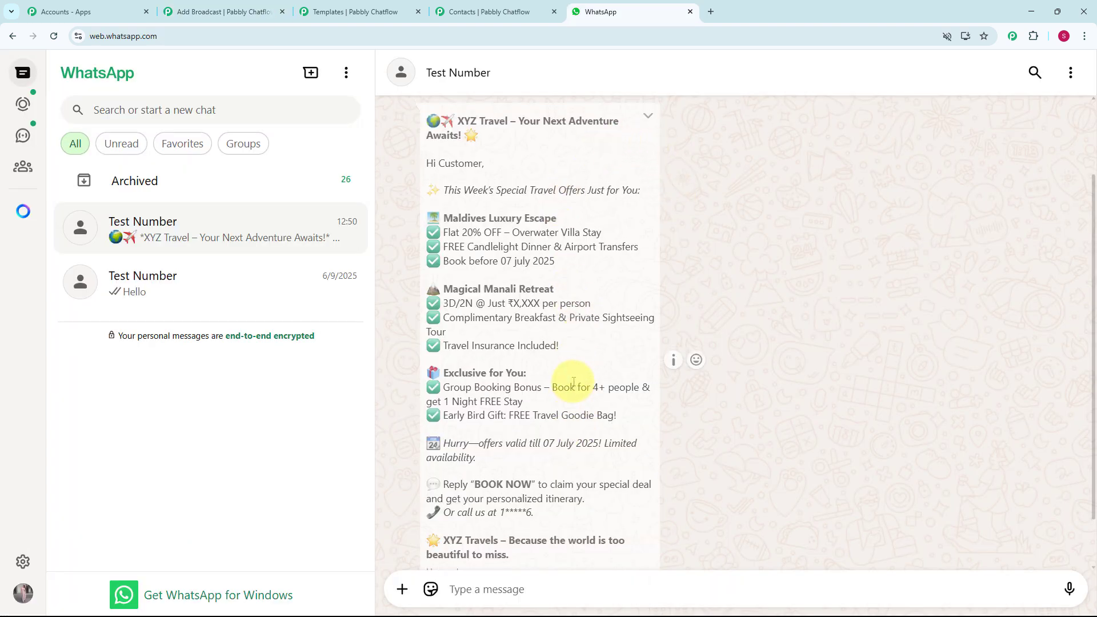
Scroll the Test Number chat to read the received XYZ Travel offer with Maldives and Manali deals
scroll(573, 382, "up", 1)
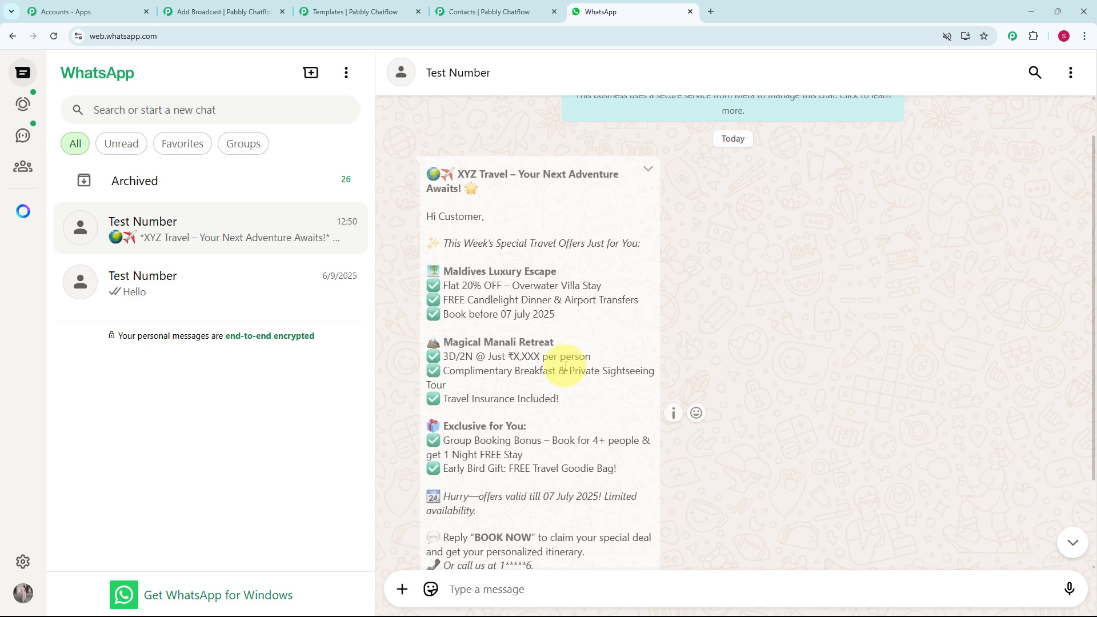
scroll(565, 366, "down", 1)
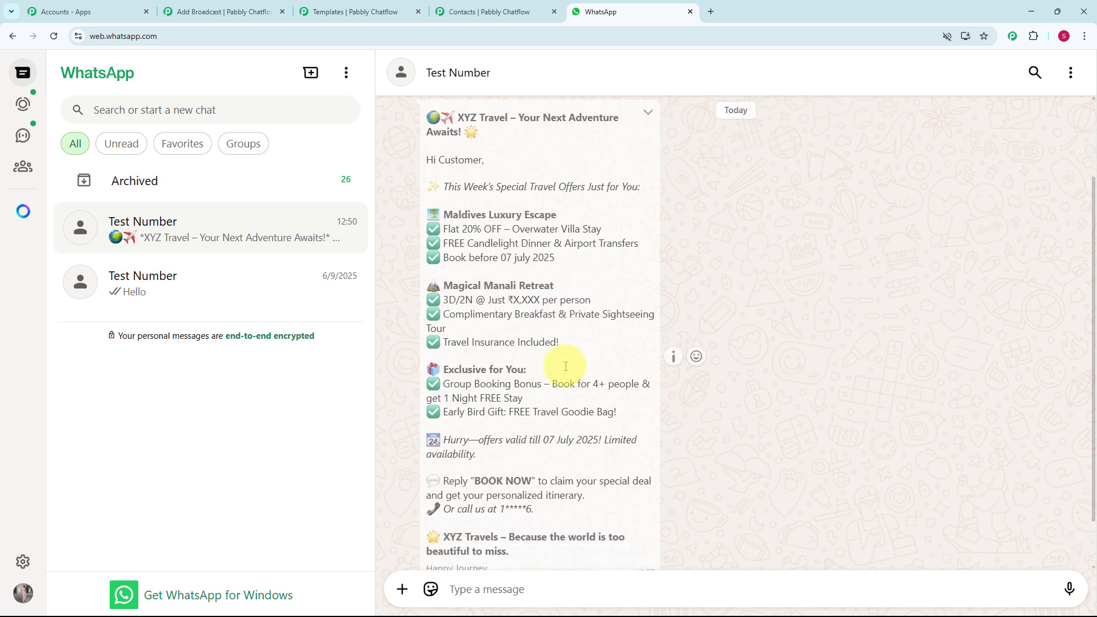